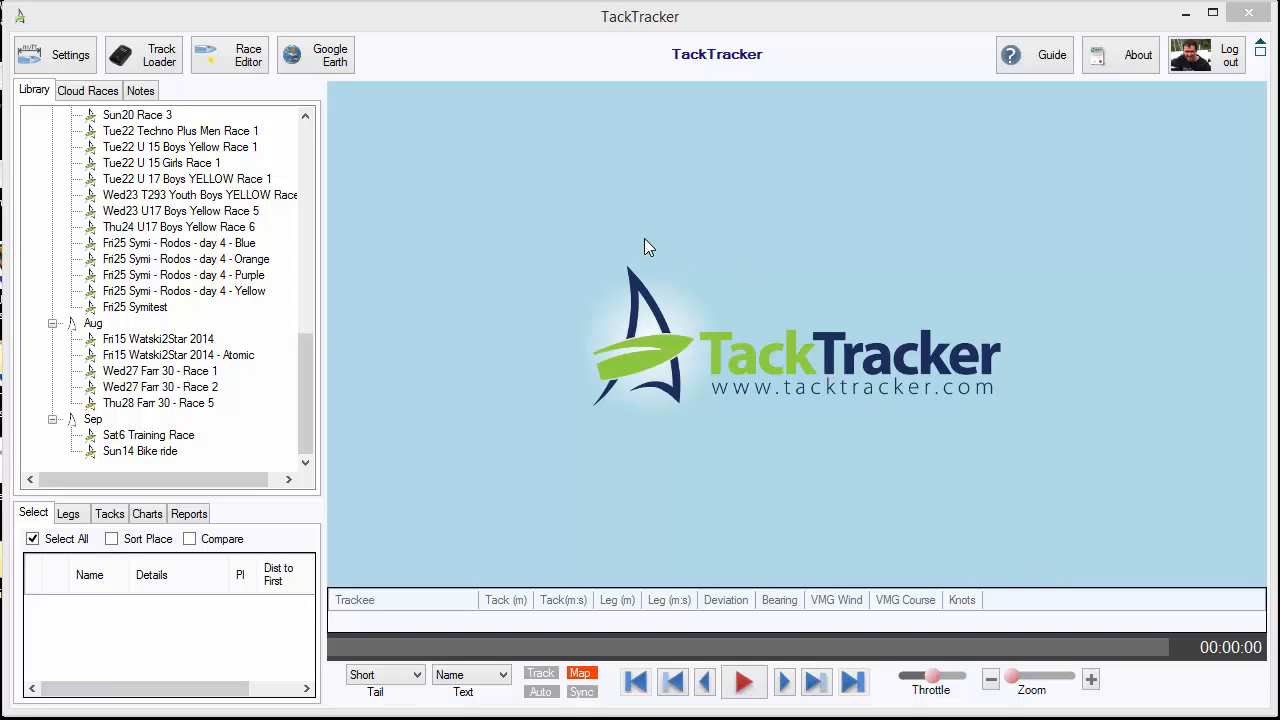
# Start creating a new race in the Race Editor, using the Mordialloc Pier landmark as its reference location
pyautogui.click(249, 62)
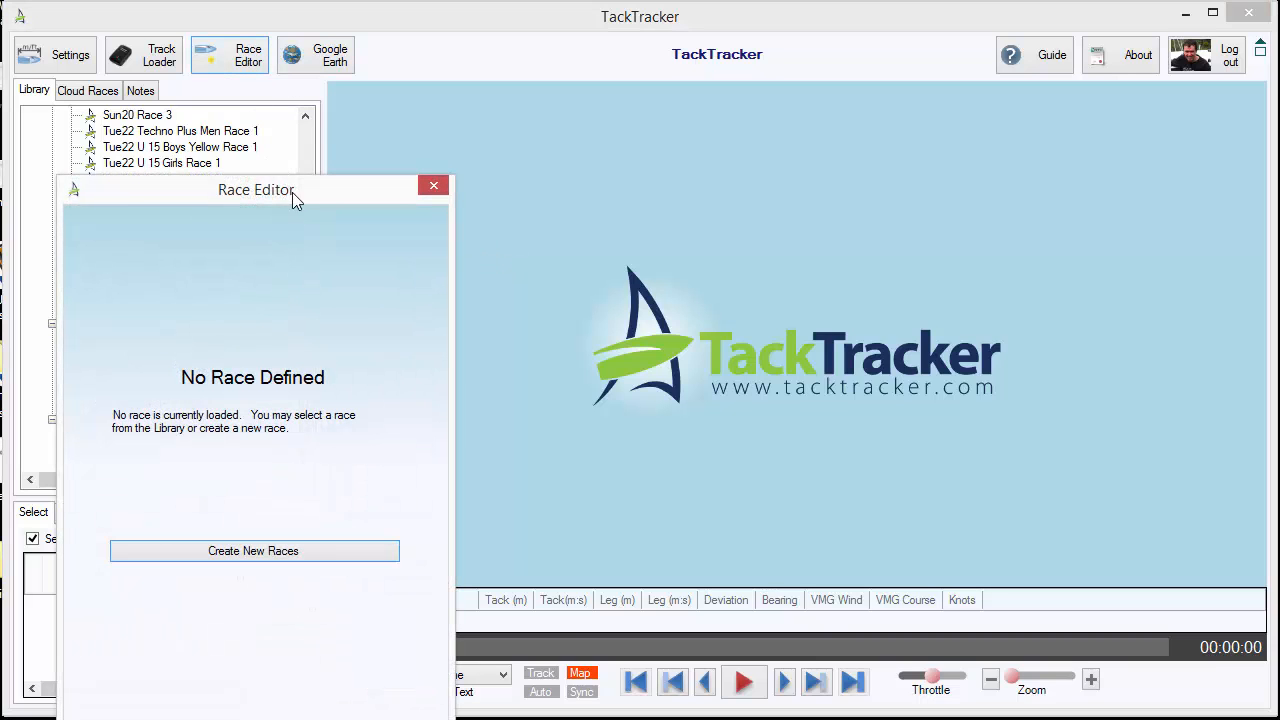
pyautogui.moveTo(292, 192); pyautogui.dragTo(436, 93)
pyautogui.click(400, 455)
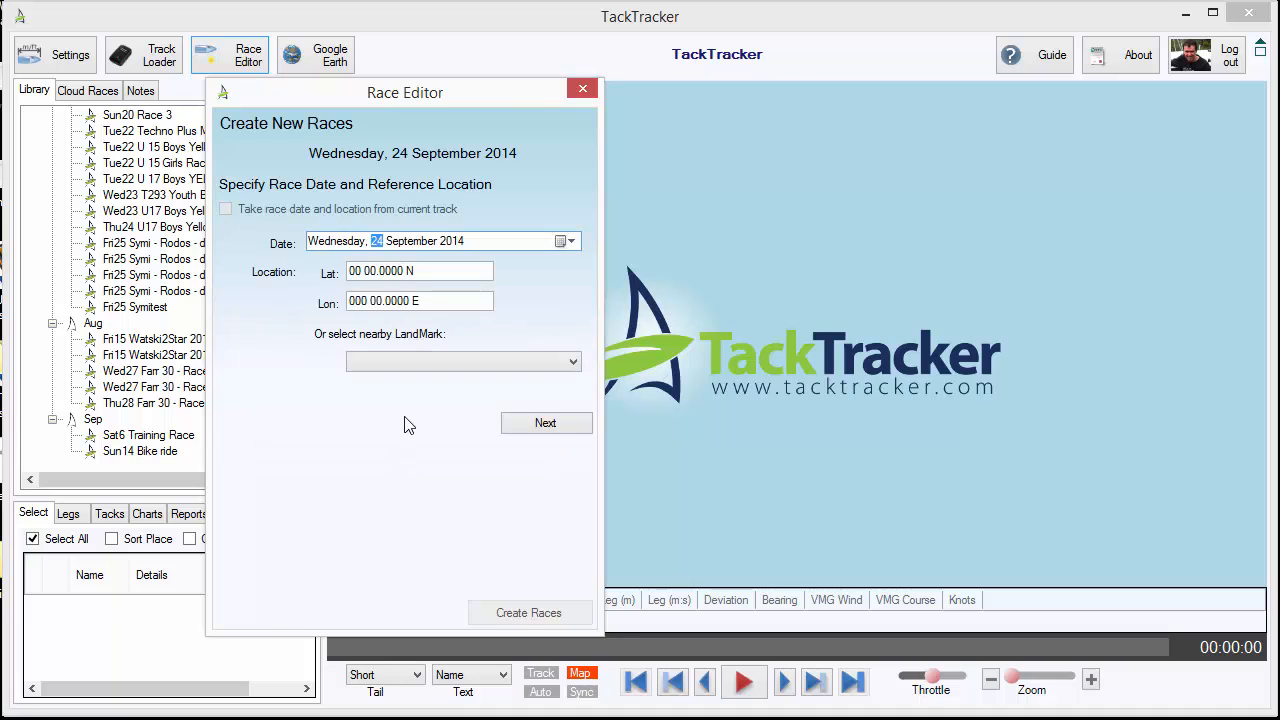
pyautogui.click(413, 362)
pyautogui.moveTo(570, 423); pyautogui.dragTo(570, 470)
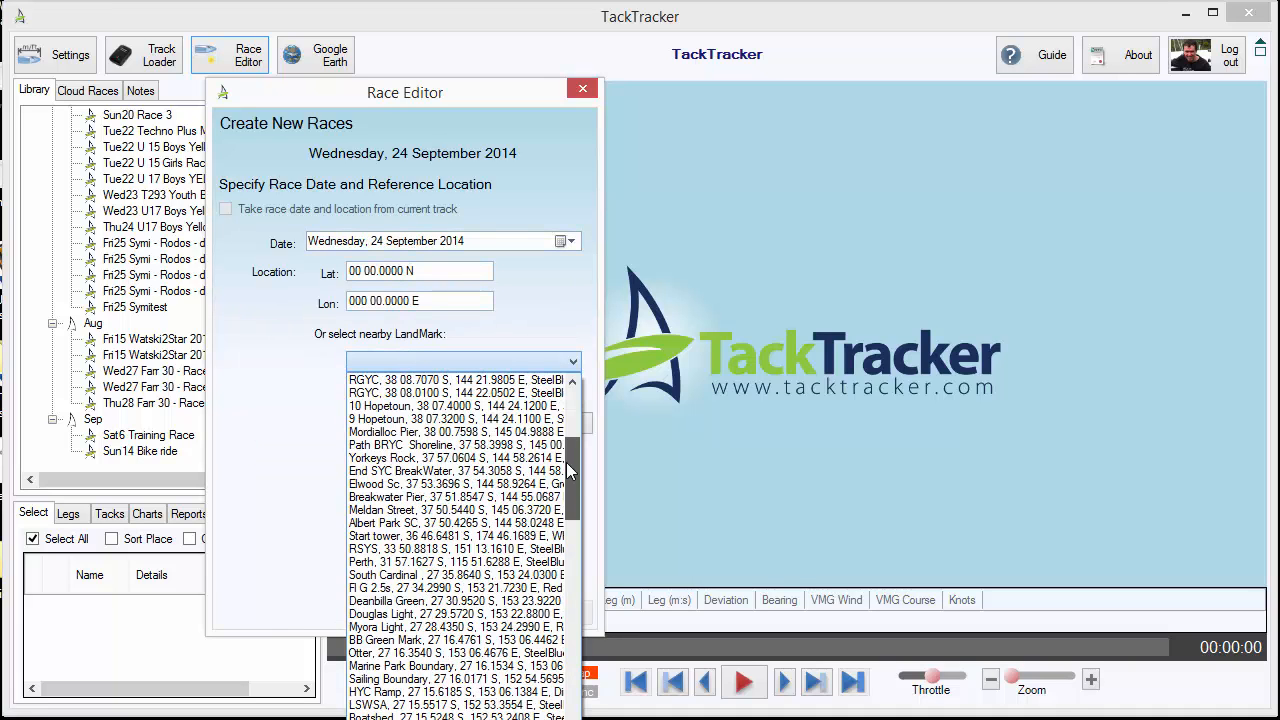
pyautogui.click(452, 431)
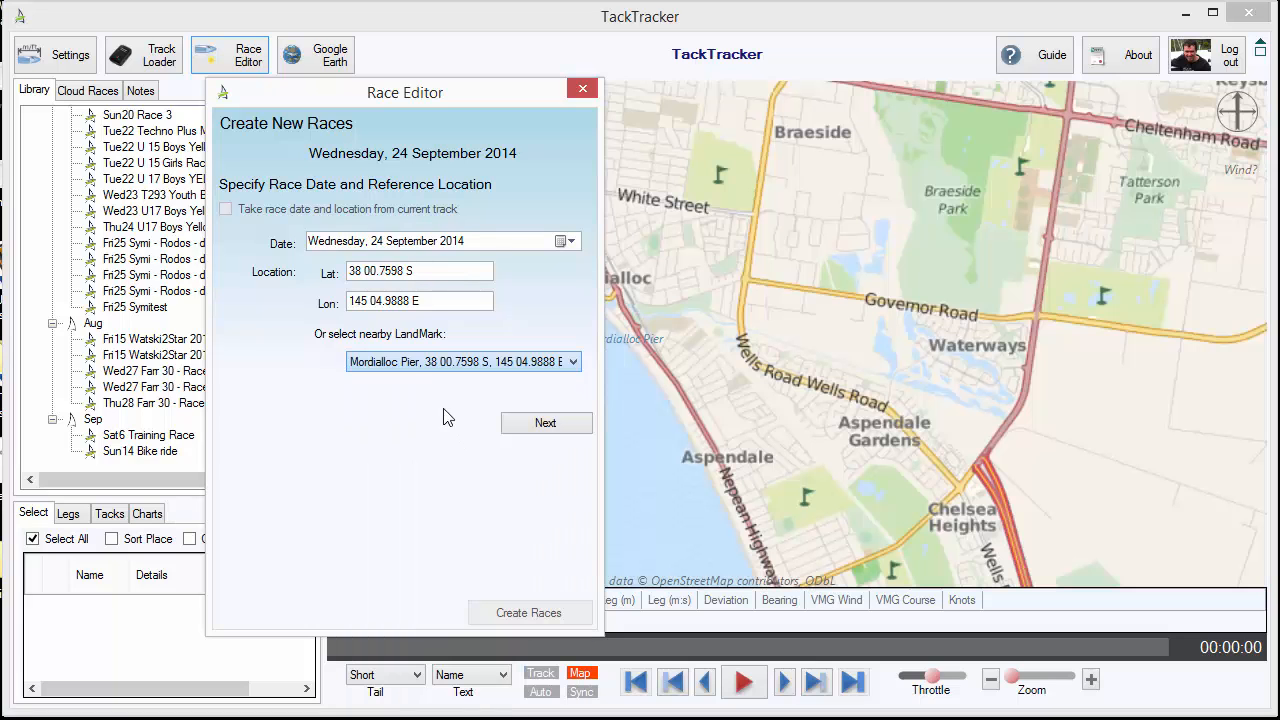
pyautogui.click(540, 420)
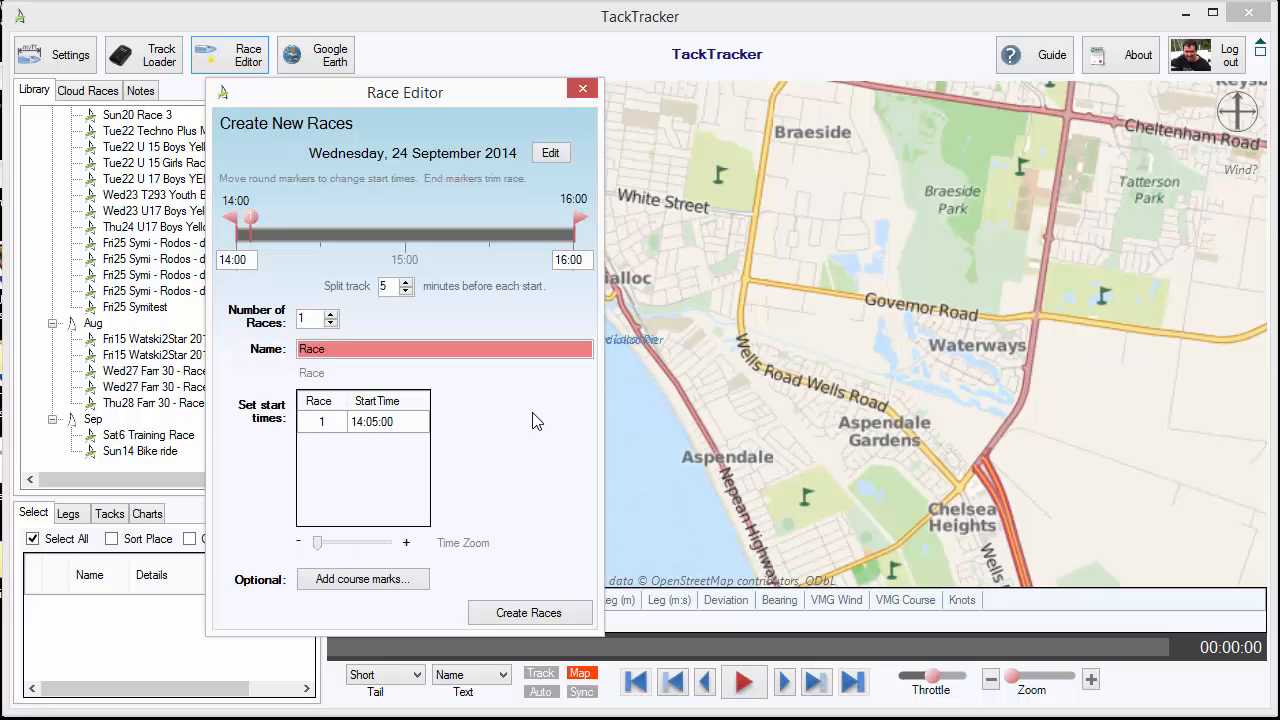
# Set the race's time range to begin at 21:00, its start time to 21:11 and its end trim to 22:28
pyautogui.moveTo(417, 112); pyautogui.dragTo(348, 93)
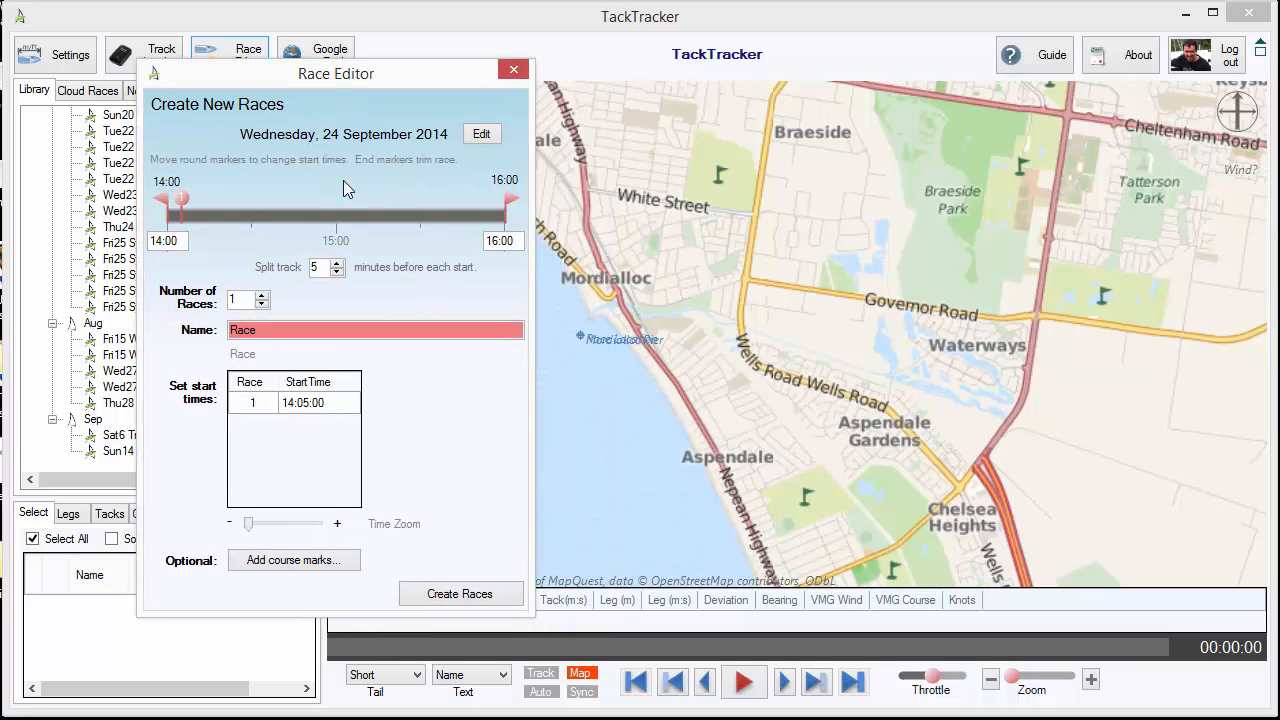
pyautogui.moveTo(163, 242); pyautogui.dragTo(148, 242)
pyautogui.write('21')
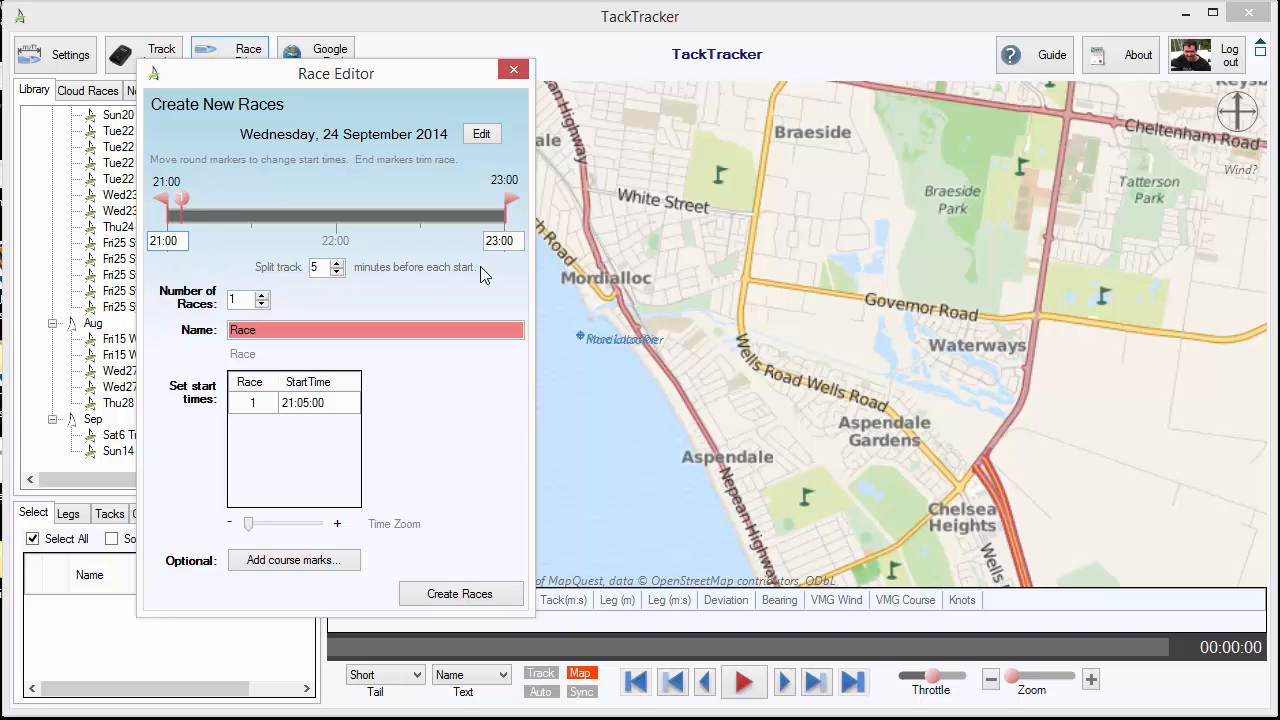
pyautogui.moveTo(182, 199); pyautogui.dragTo(191, 204)
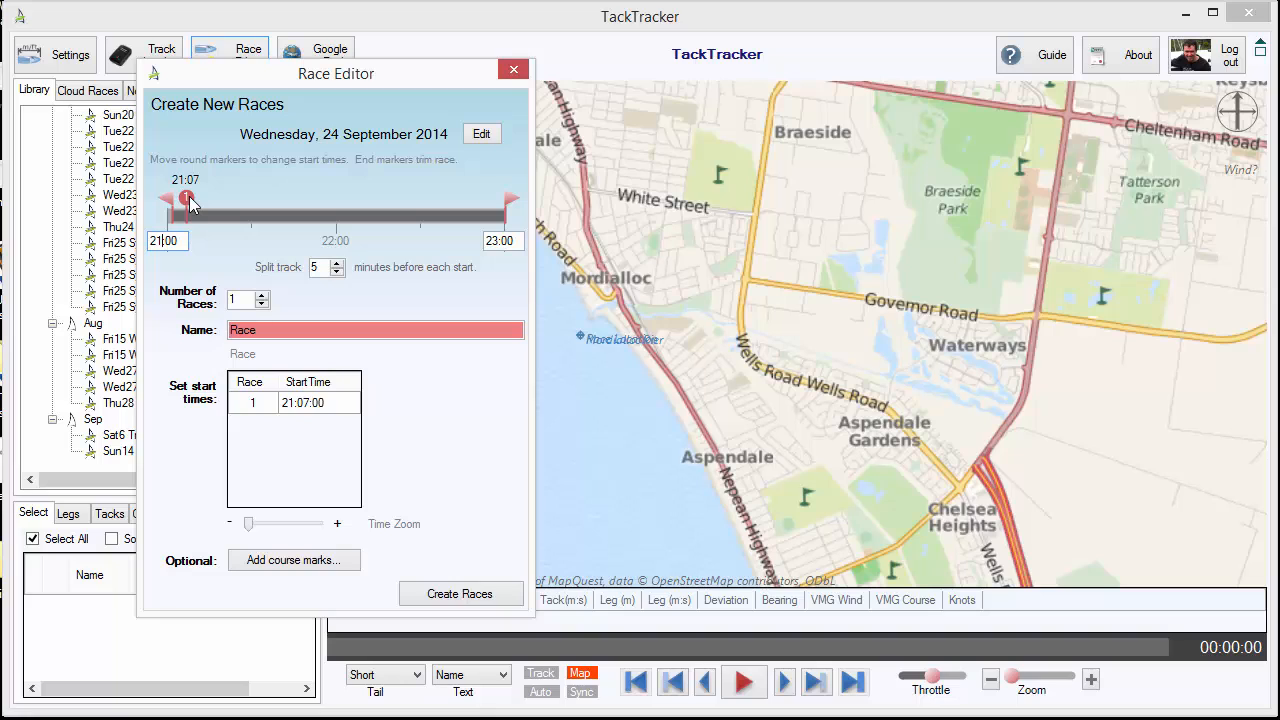
pyautogui.moveTo(190, 203); pyautogui.dragTo(199, 204)
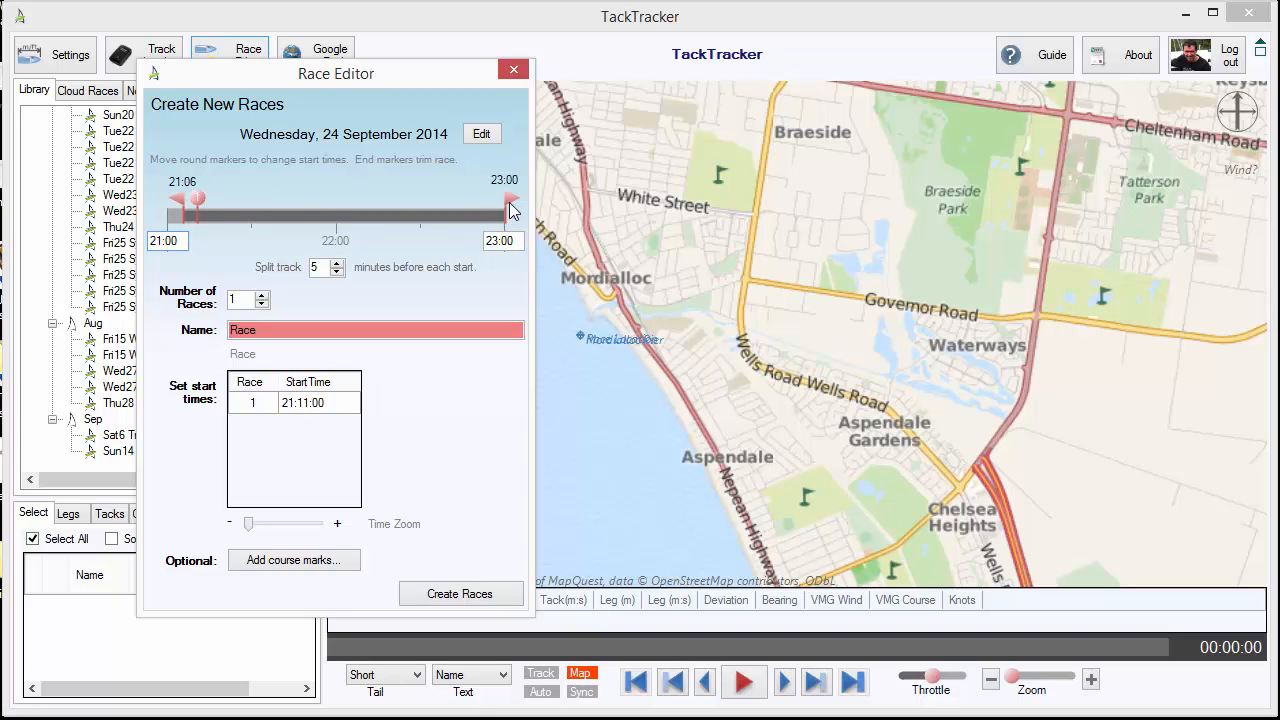
pyautogui.moveTo(511, 207); pyautogui.dragTo(416, 213)
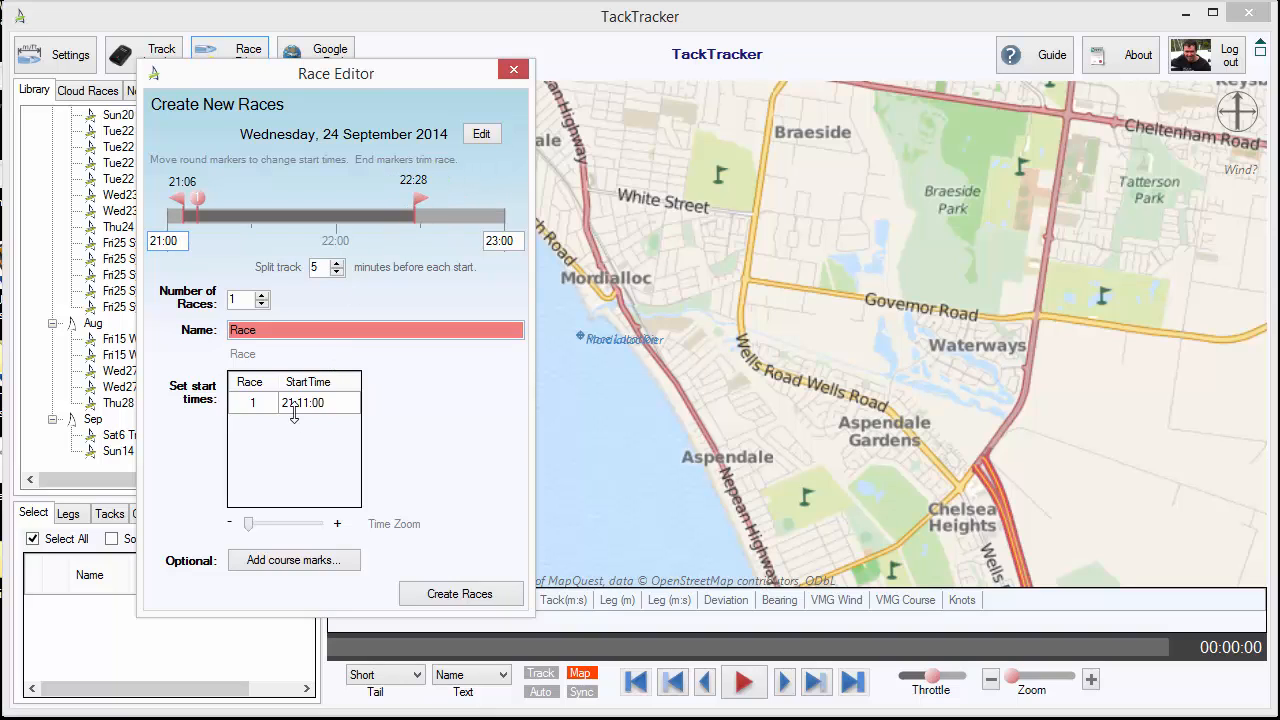
# Name the race "Demonstration Live Race" and create it in the library
pyautogui.click(275, 332)
pyautogui.moveTo(275, 332); pyautogui.dragTo(225, 330)
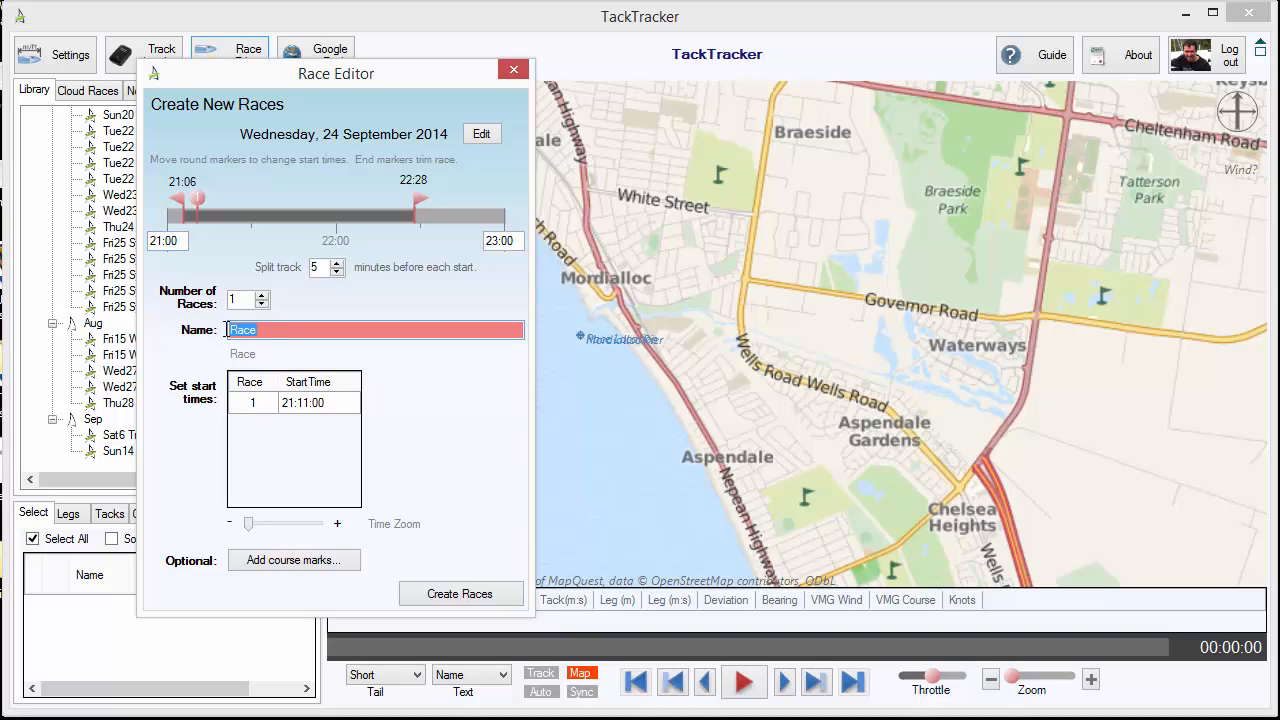
pyautogui.write('Demonstratio')
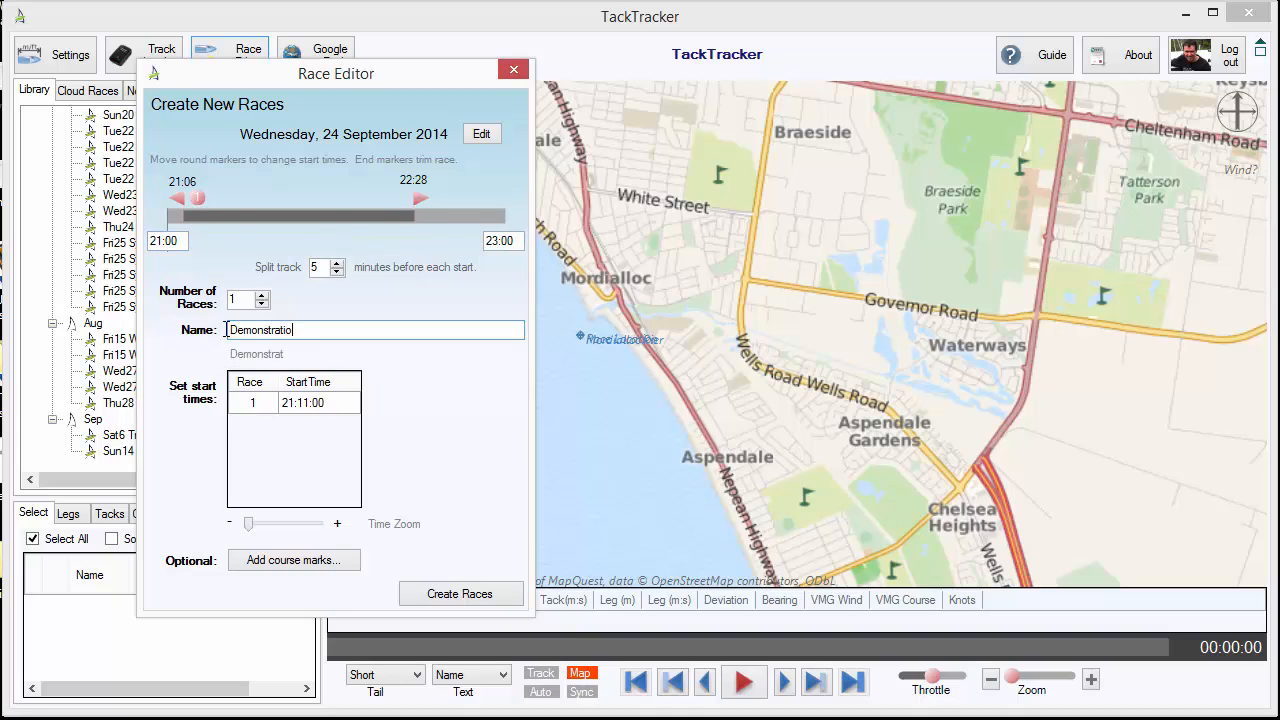
pyautogui.write('n Live RAce')
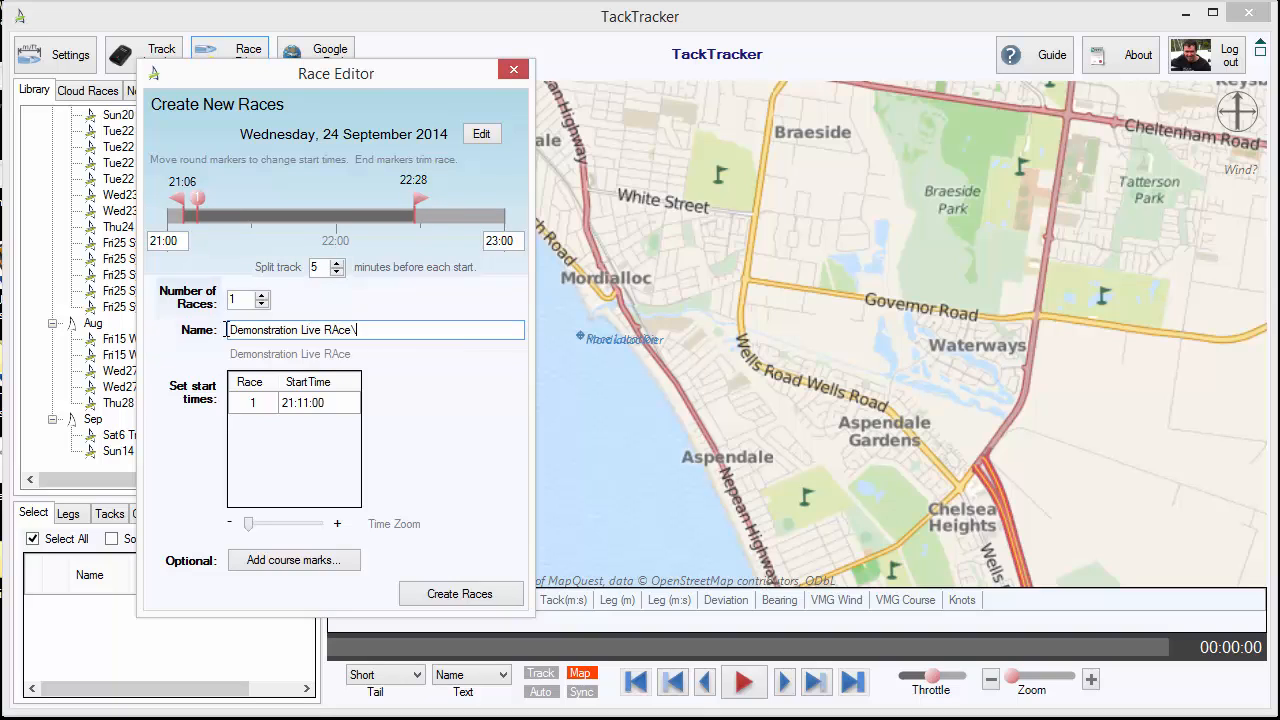
pyautogui.press('BackSpace')
pyautogui.press('BackSpace')
pyautogui.press('BackSpace')
pyautogui.write('ace')
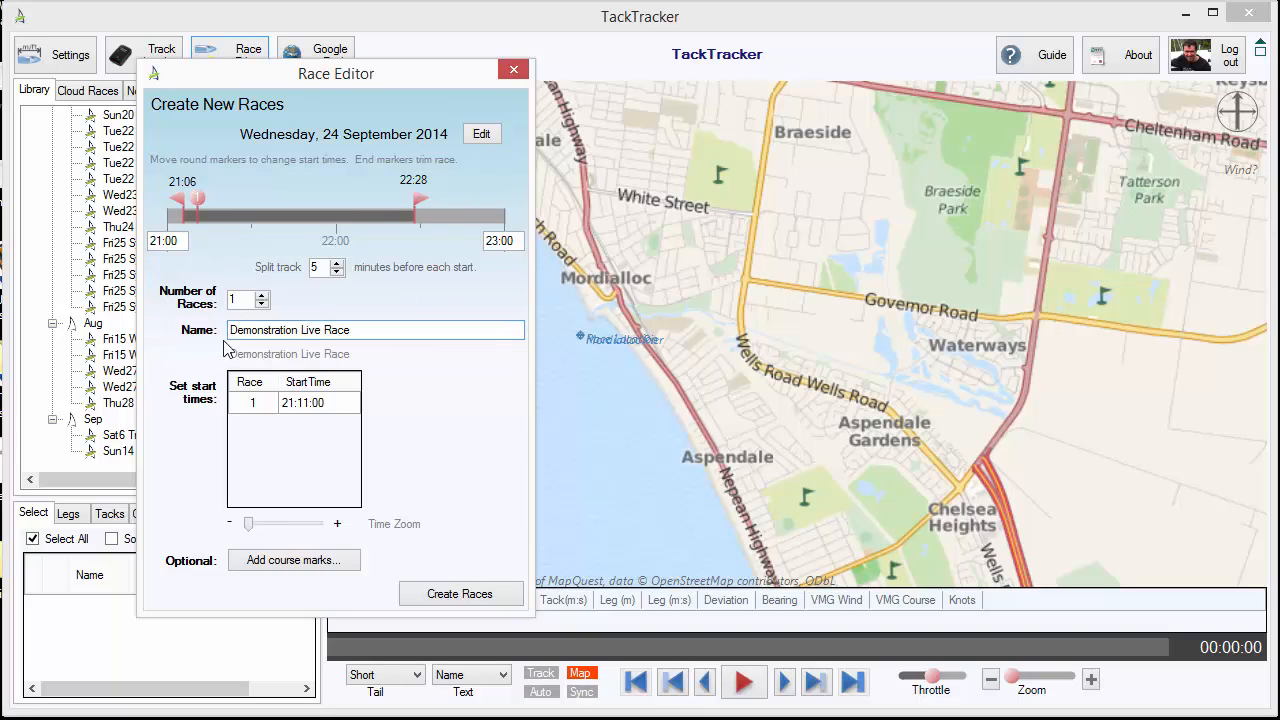
pyautogui.click(459, 595)
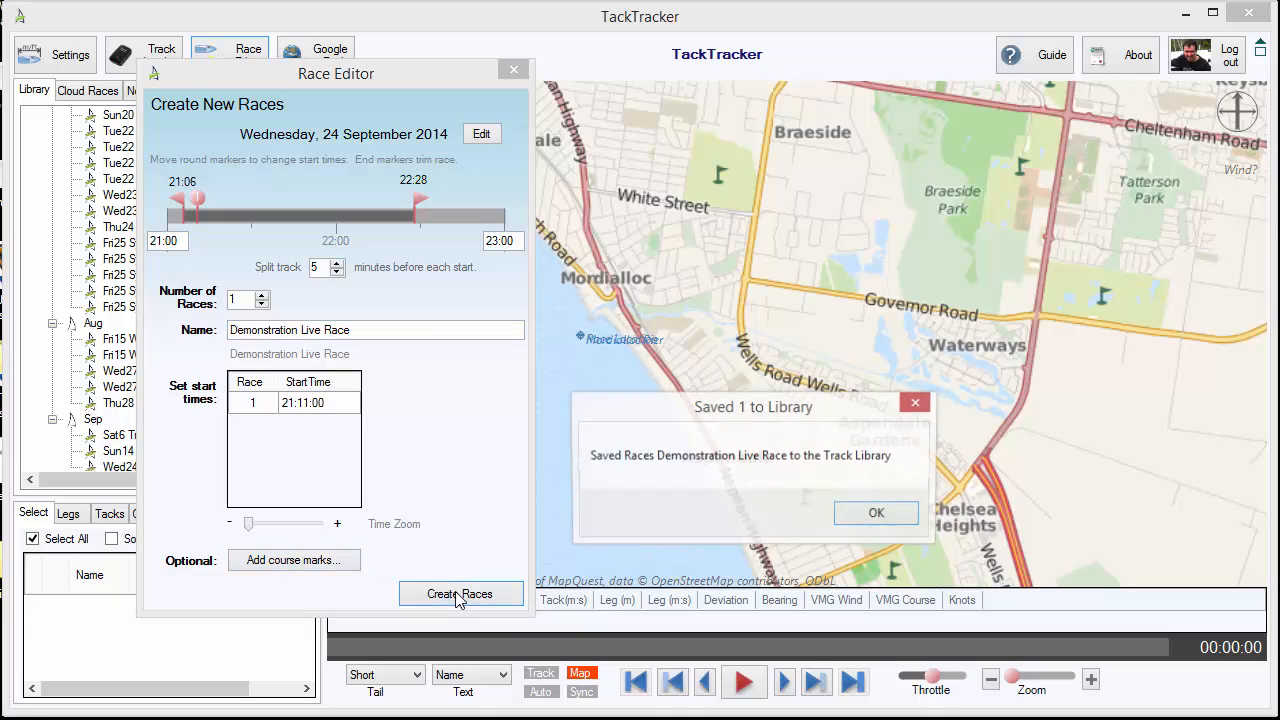
pyautogui.click(860, 520)
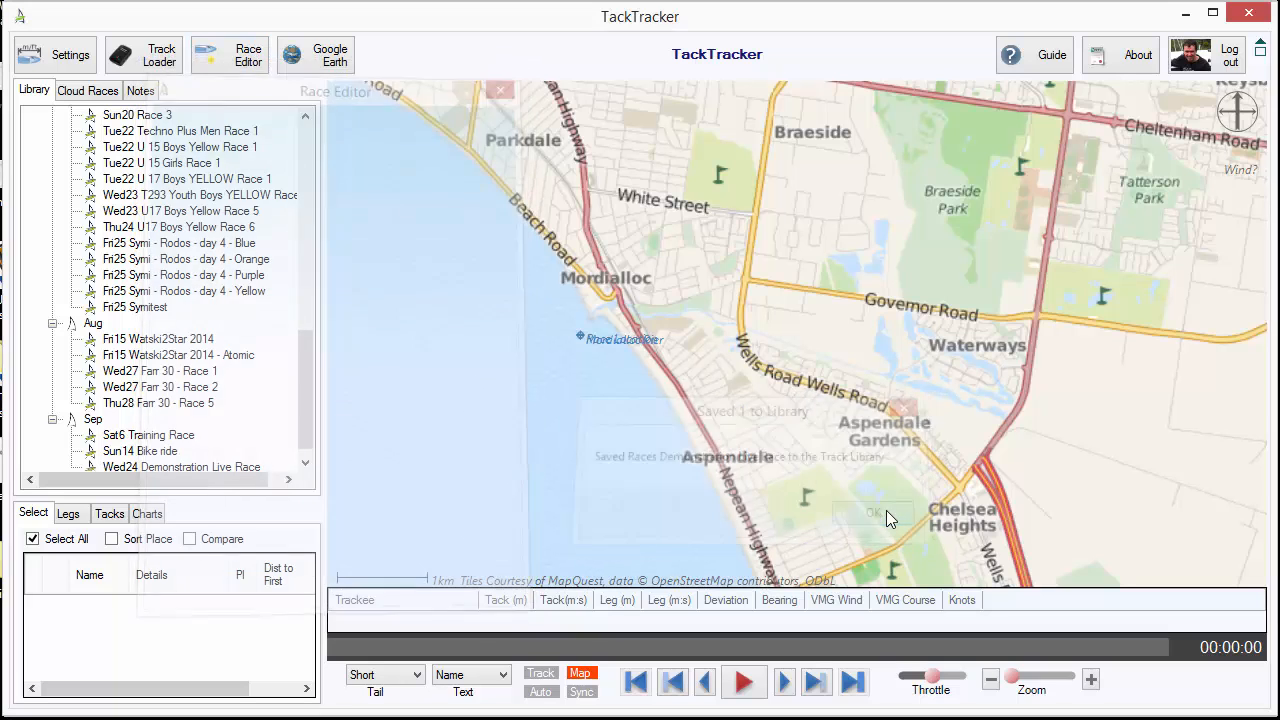
pyautogui.scroll(-1, 310, 387)
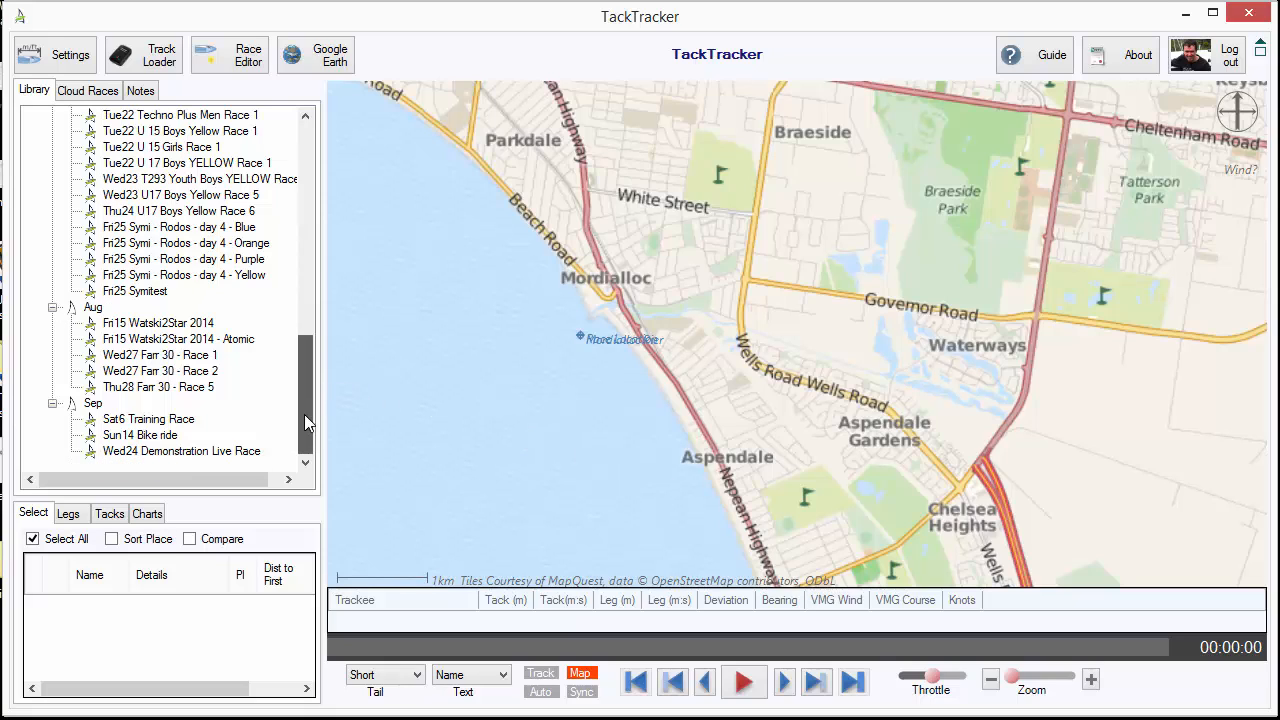
pyautogui.rightClick(203, 456)
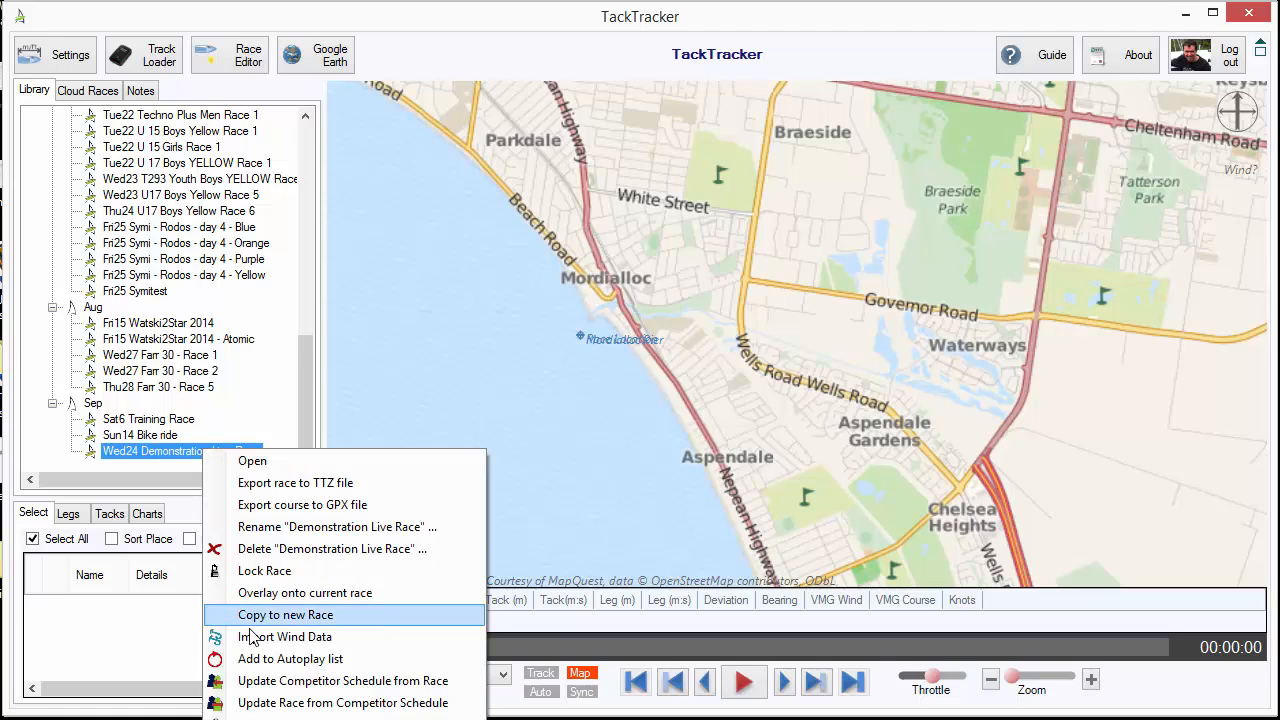
pyautogui.click(356, 388)
pyautogui.click(229, 56)
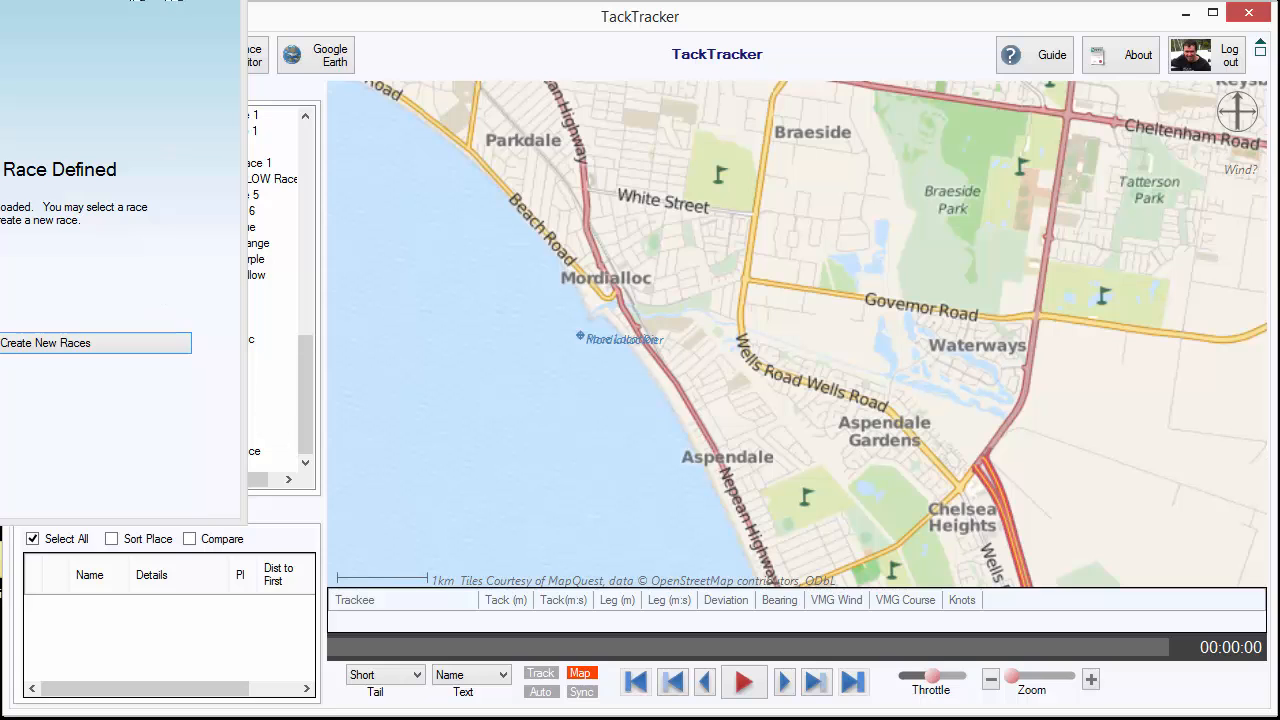
# Load the Wed24 Demonstration Live Race from the library and open it for editing in the Race Editor
pyautogui.click(228, 452)
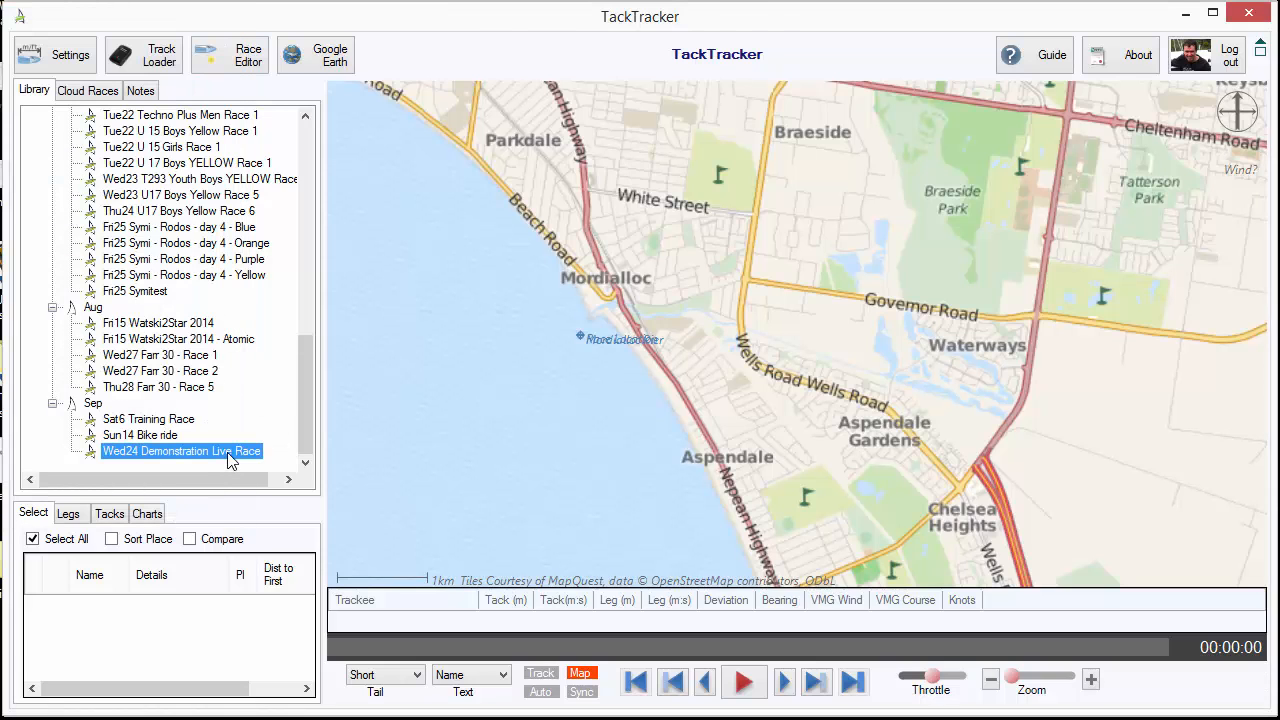
pyautogui.click(229, 62)
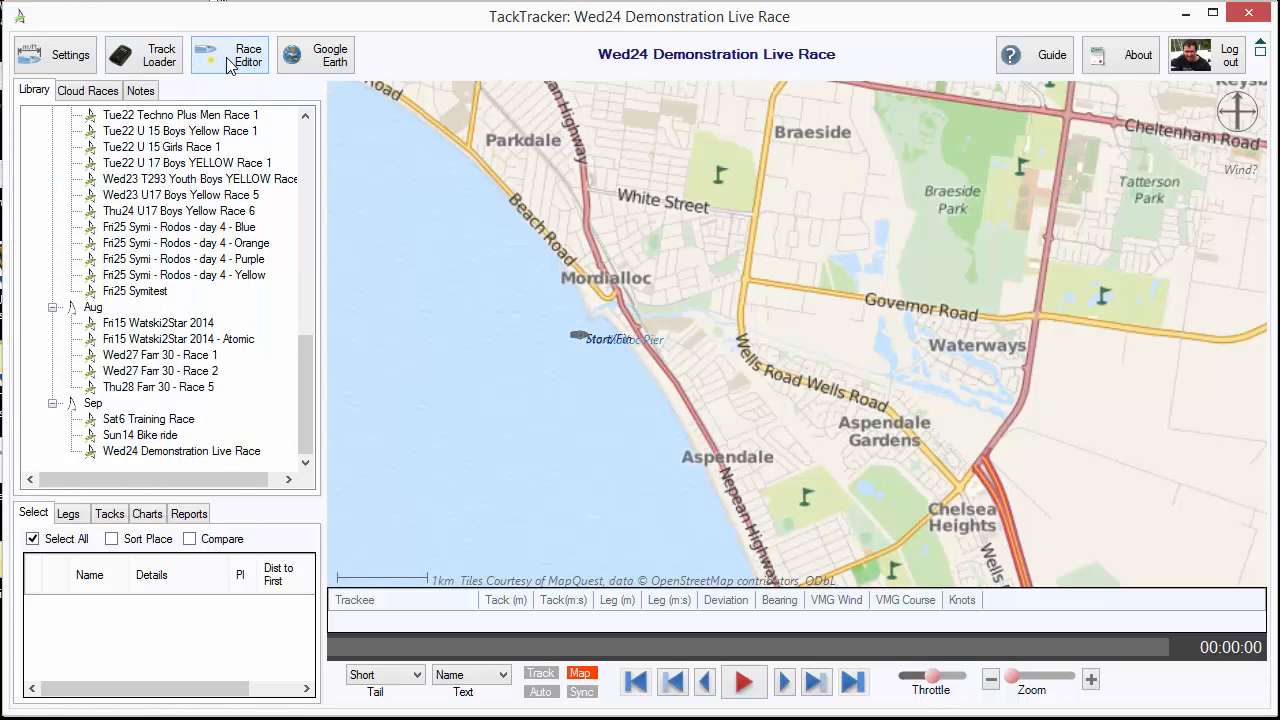
pyautogui.moveTo(182, 14); pyautogui.dragTo(454, 86)
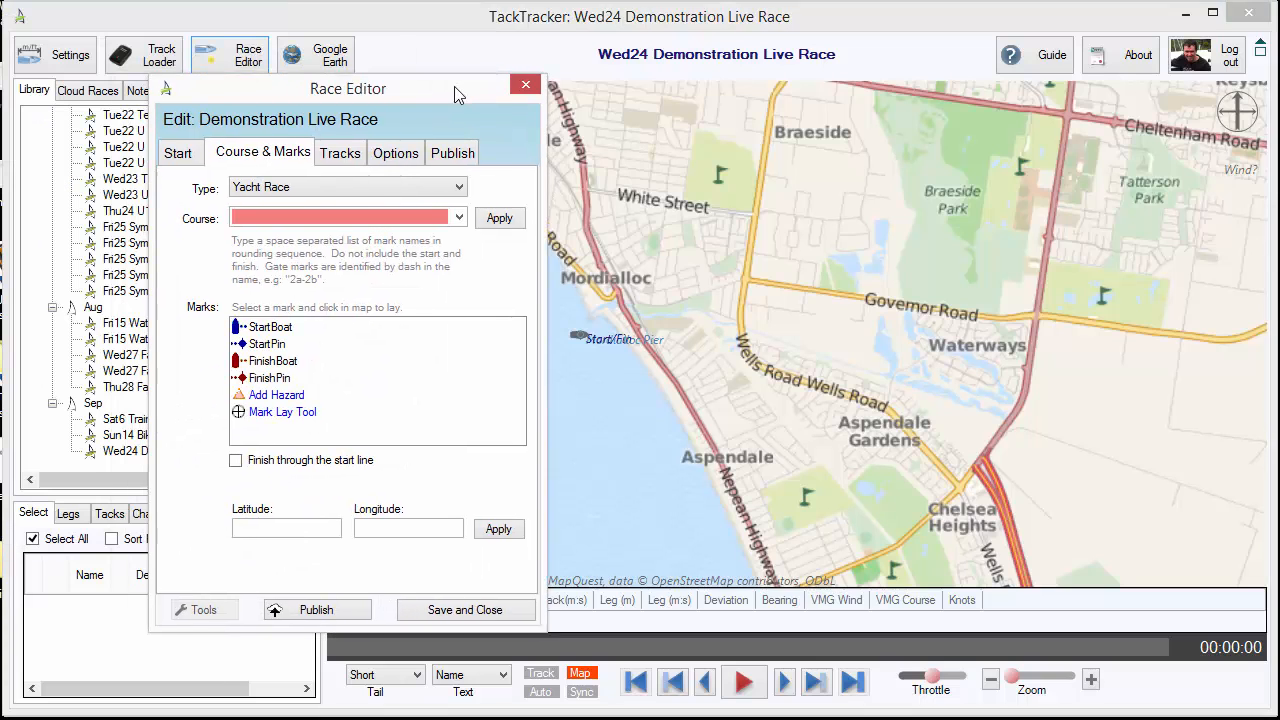
# Publish the race to the home page, keeping the name Demonstration Live Race
pyautogui.click(459, 150)
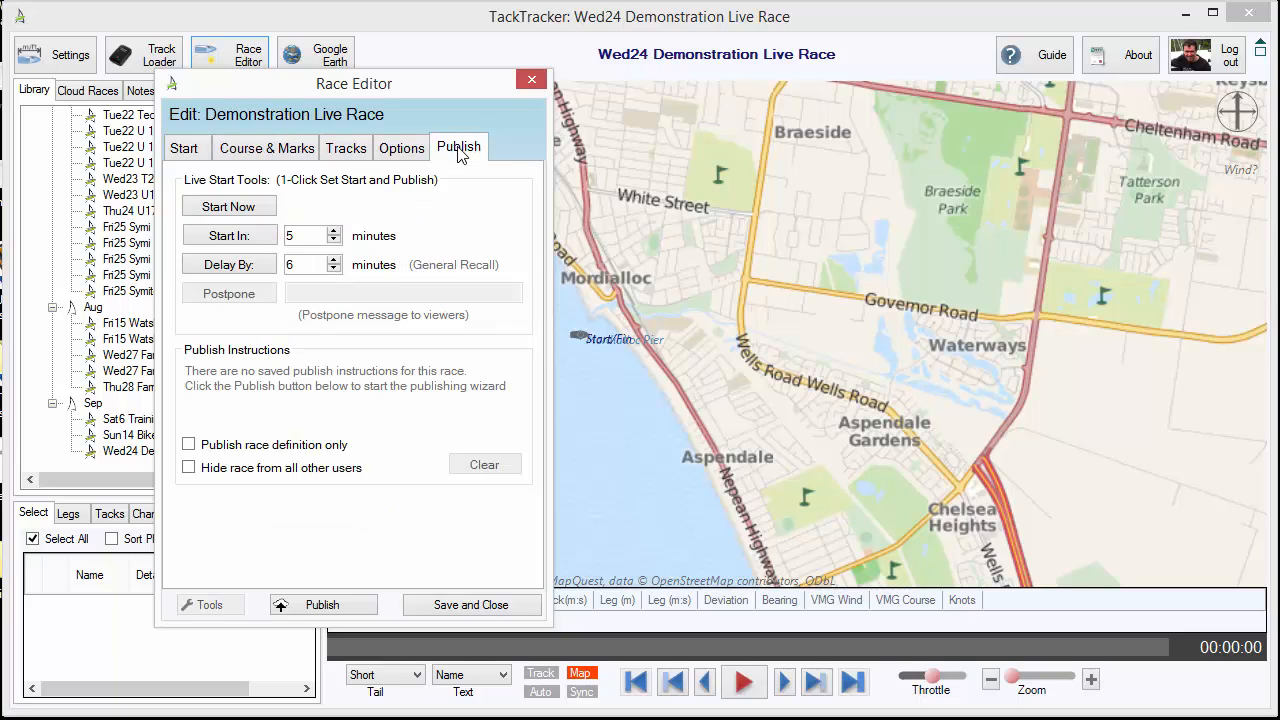
pyautogui.click(797, 139)
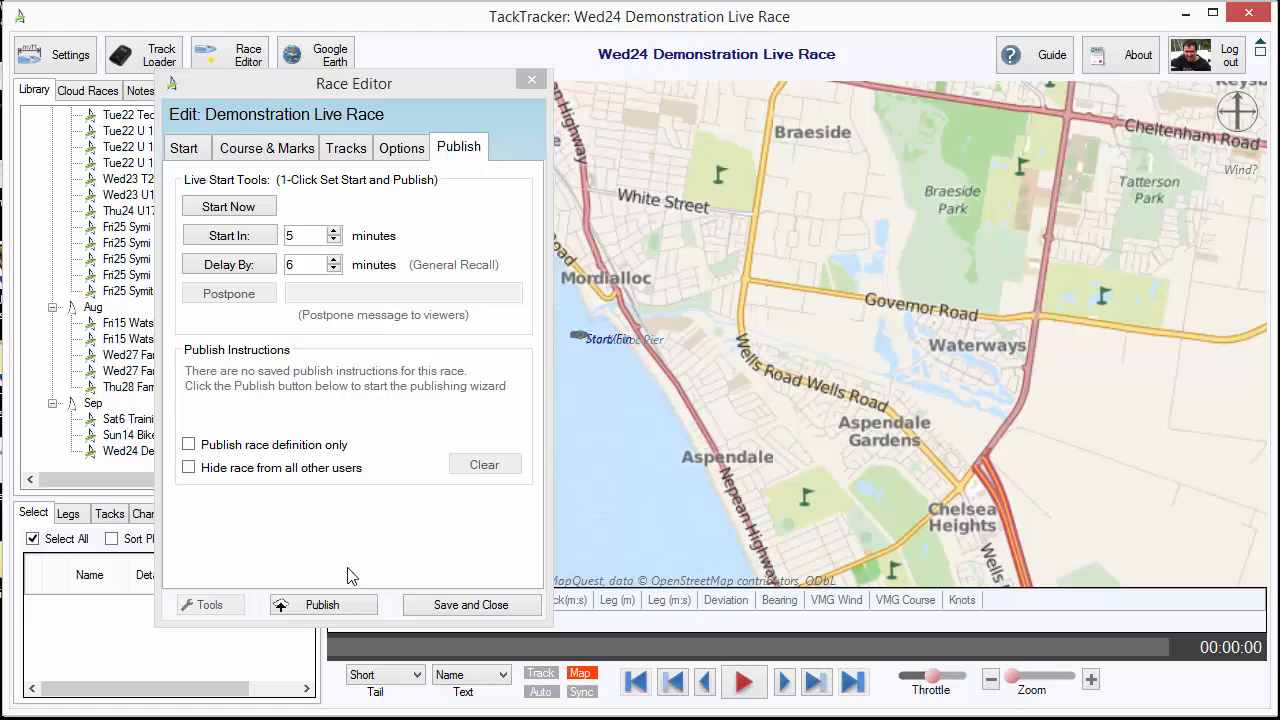
pyautogui.click(322, 605)
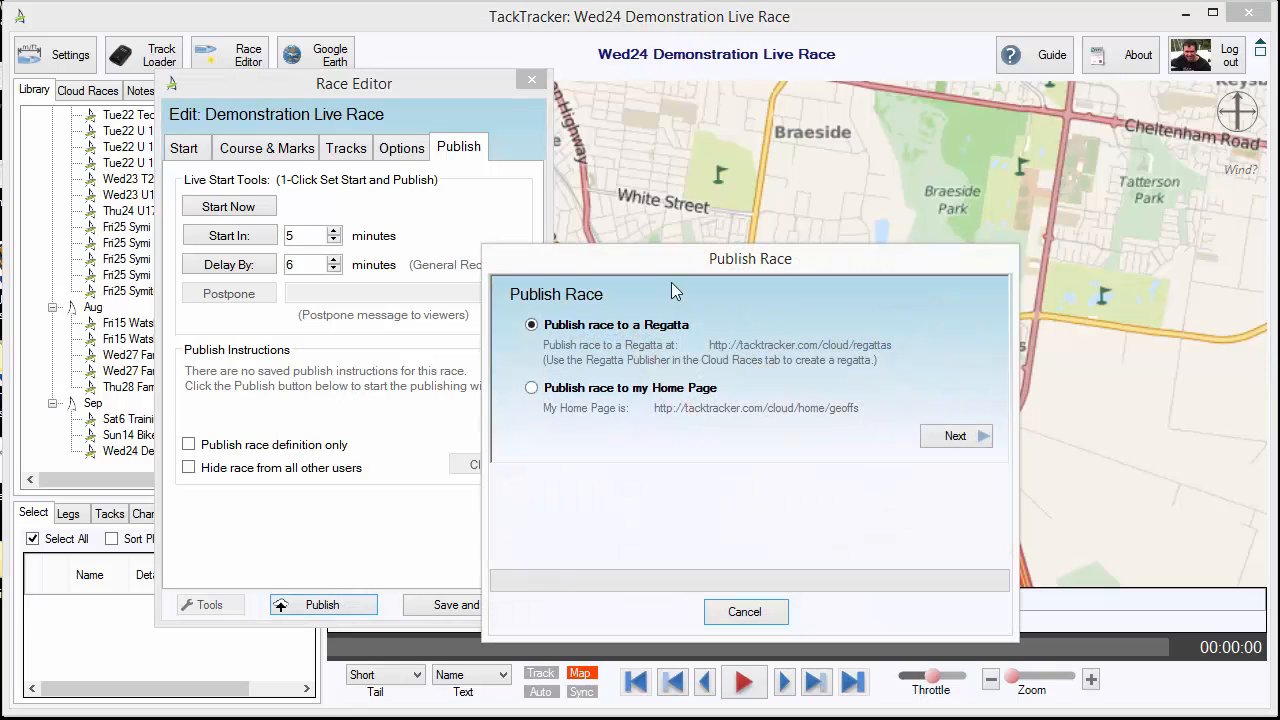
pyautogui.moveTo(750, 260); pyautogui.dragTo(837, 181)
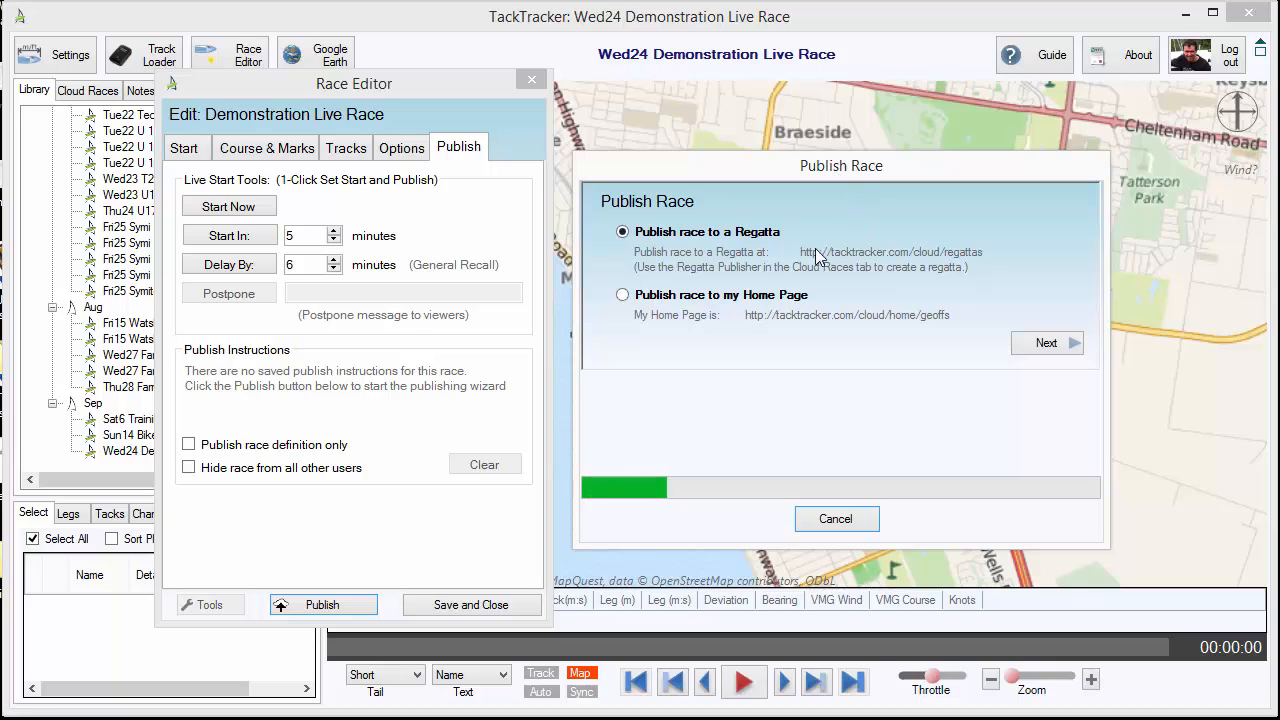
pyautogui.click(677, 298)
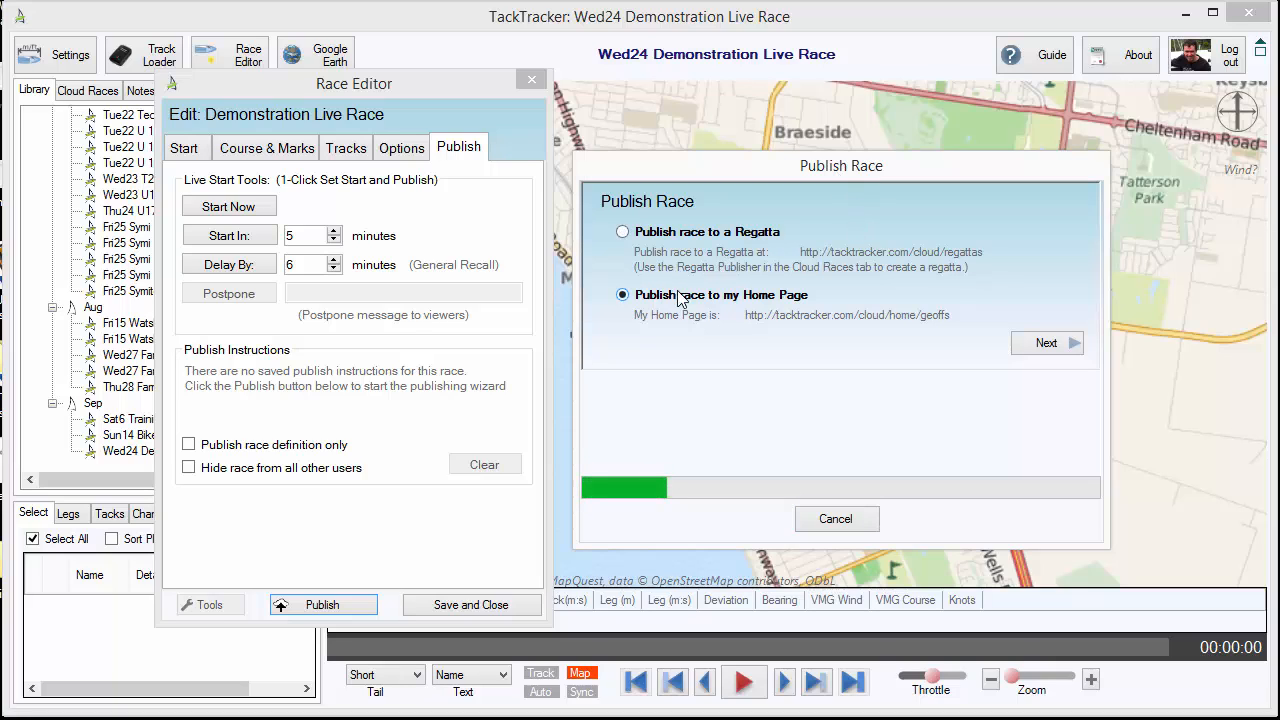
pyautogui.click(1061, 344)
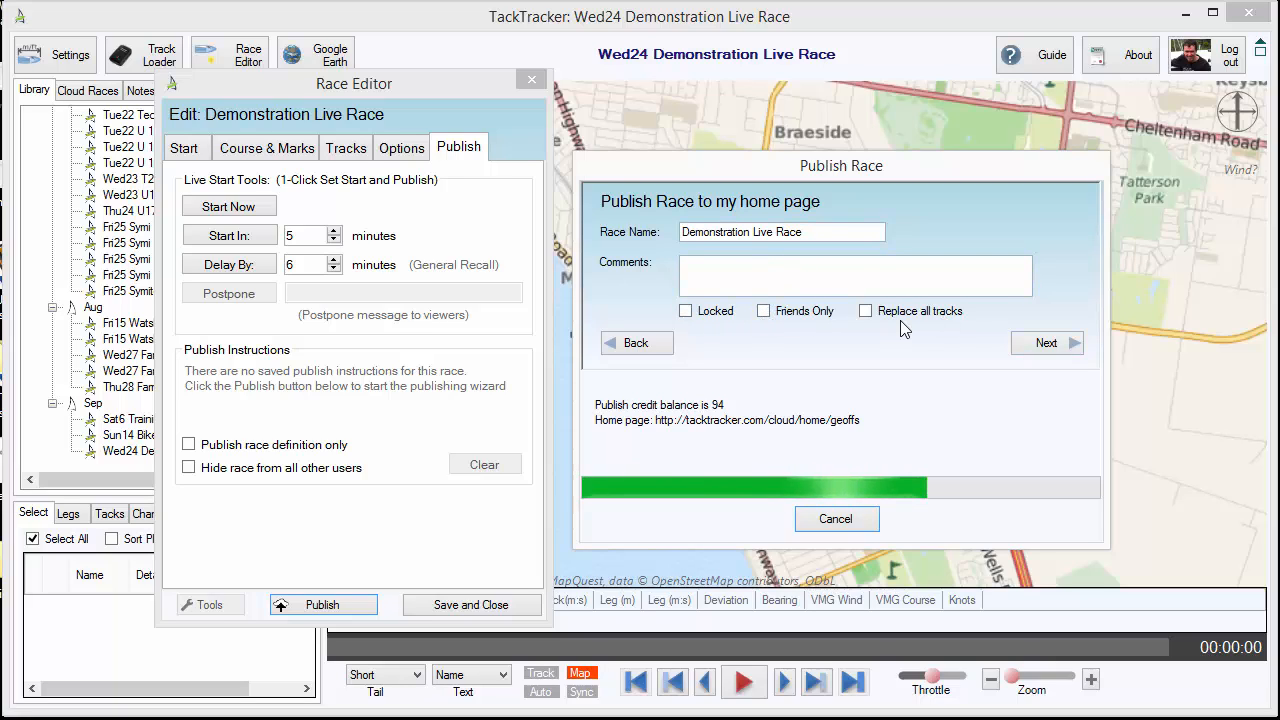
pyautogui.click(1042, 344)
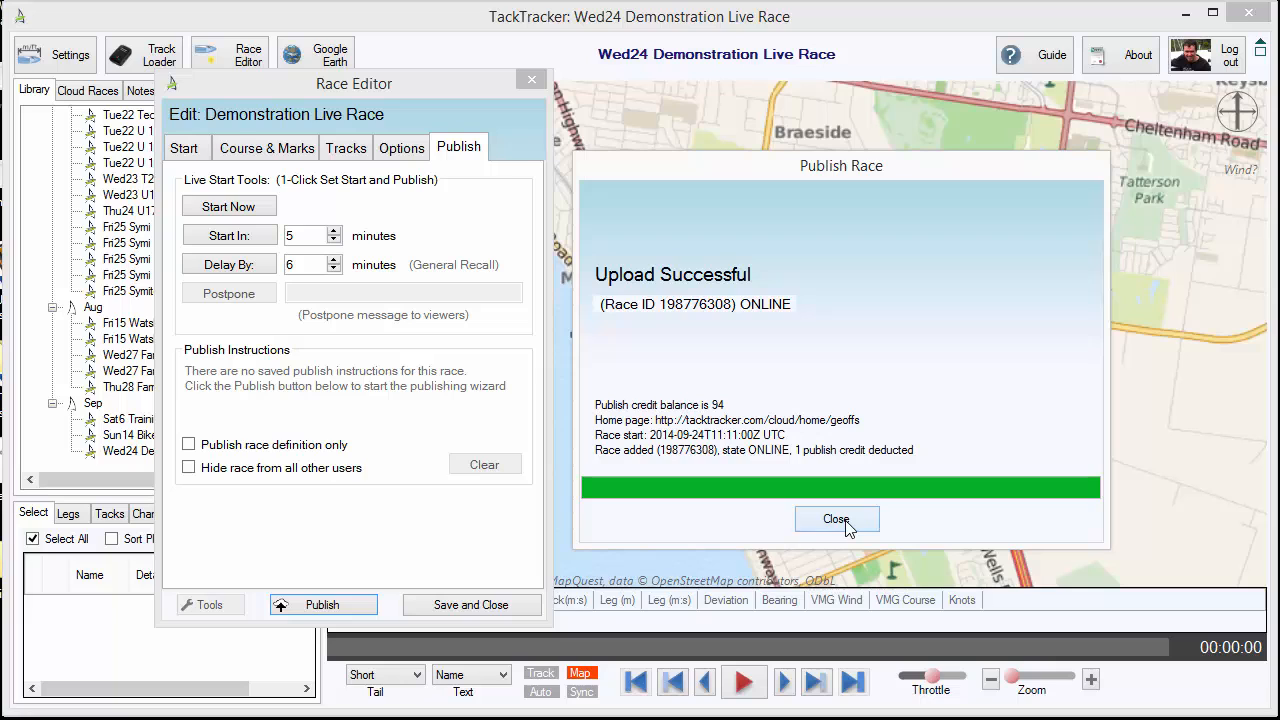
pyautogui.click(836, 519)
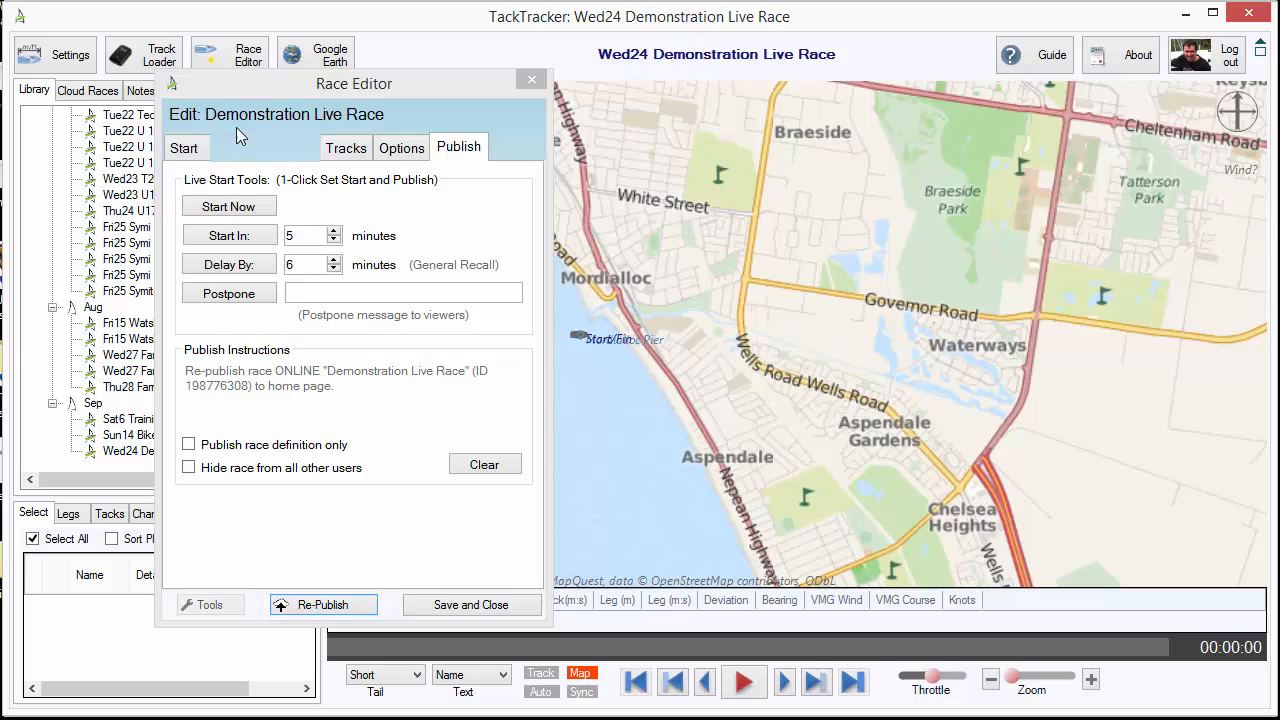
# Move the race's start time to 21:12:30 and re-publish the race
pyautogui.click(183, 147)
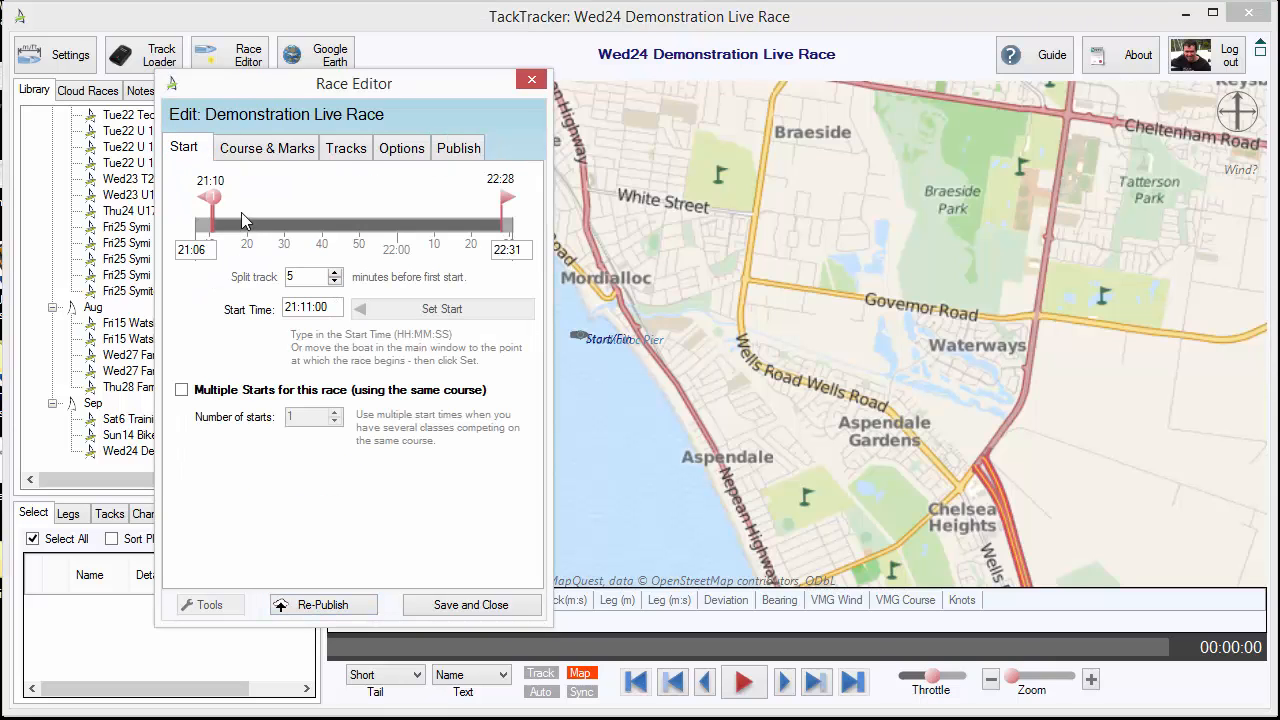
pyautogui.click(214, 194)
pyautogui.moveTo(214, 200); pyautogui.dragTo(219, 198)
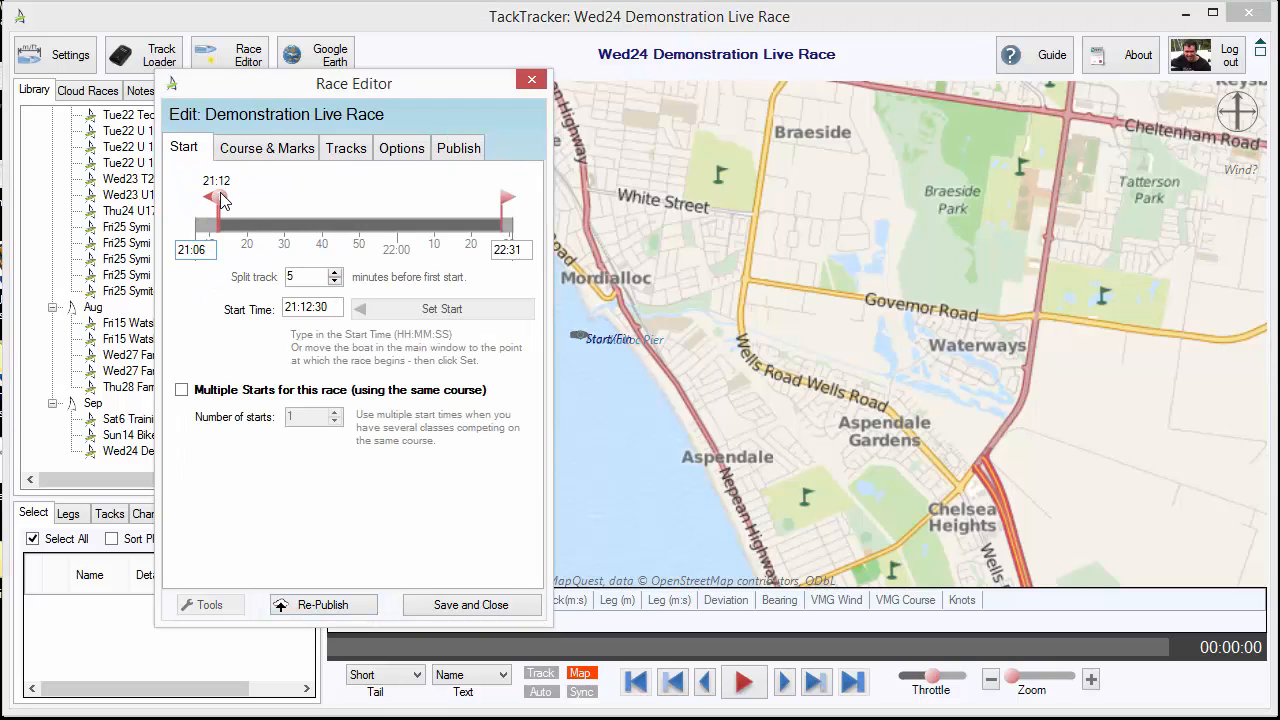
pyautogui.click(322, 606)
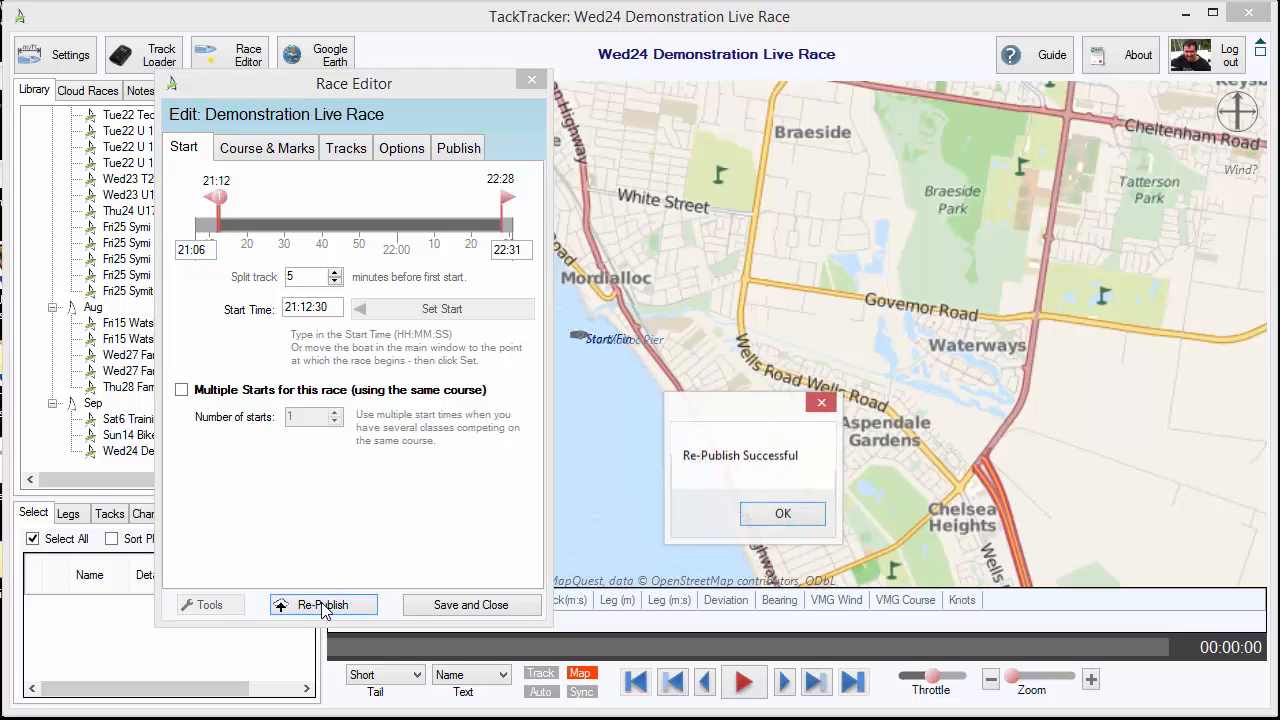
pyautogui.click(780, 514)
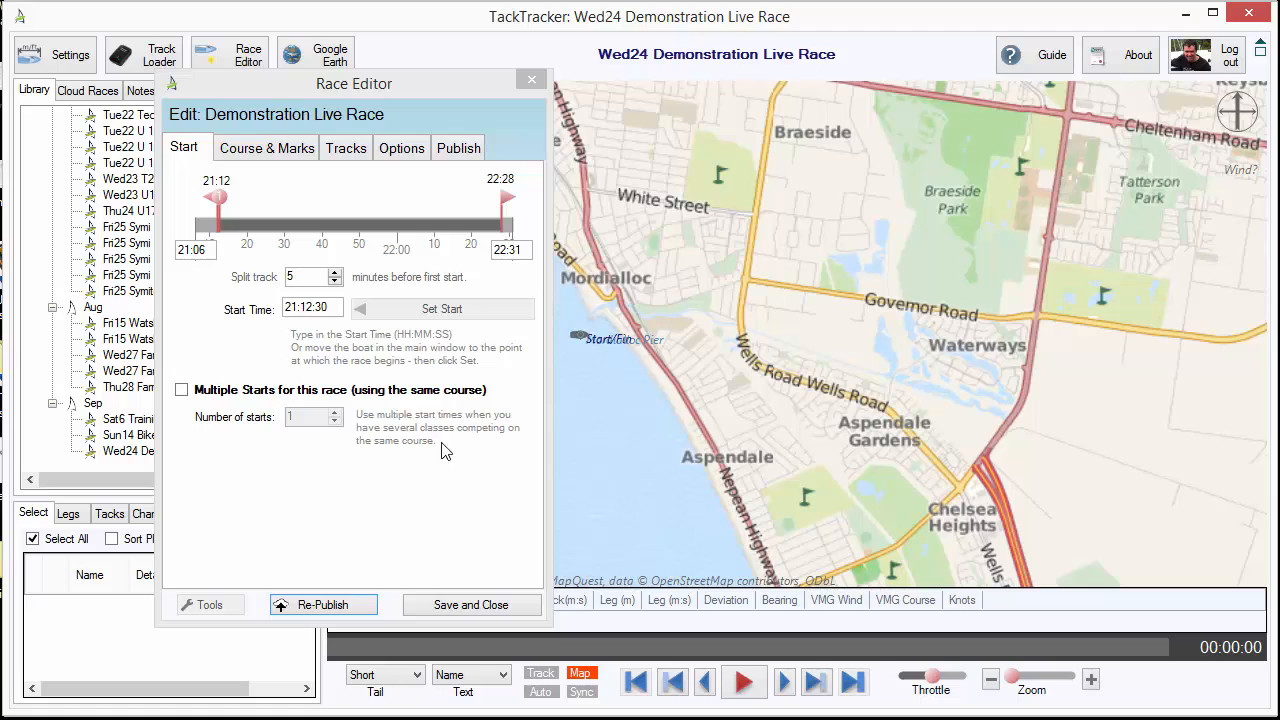
# Toggle the publishing option that hides the race from all other users on and back off
pyautogui.click(459, 149)
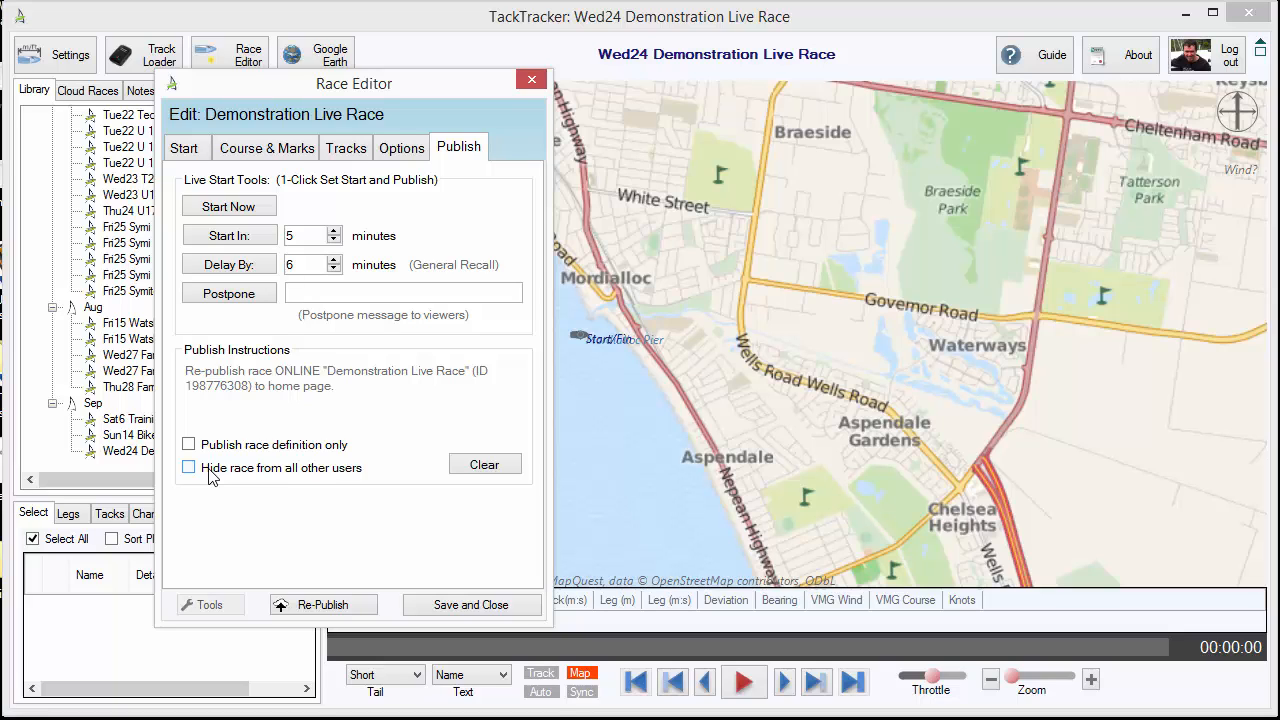
pyautogui.click(210, 474)
pyautogui.click(210, 472)
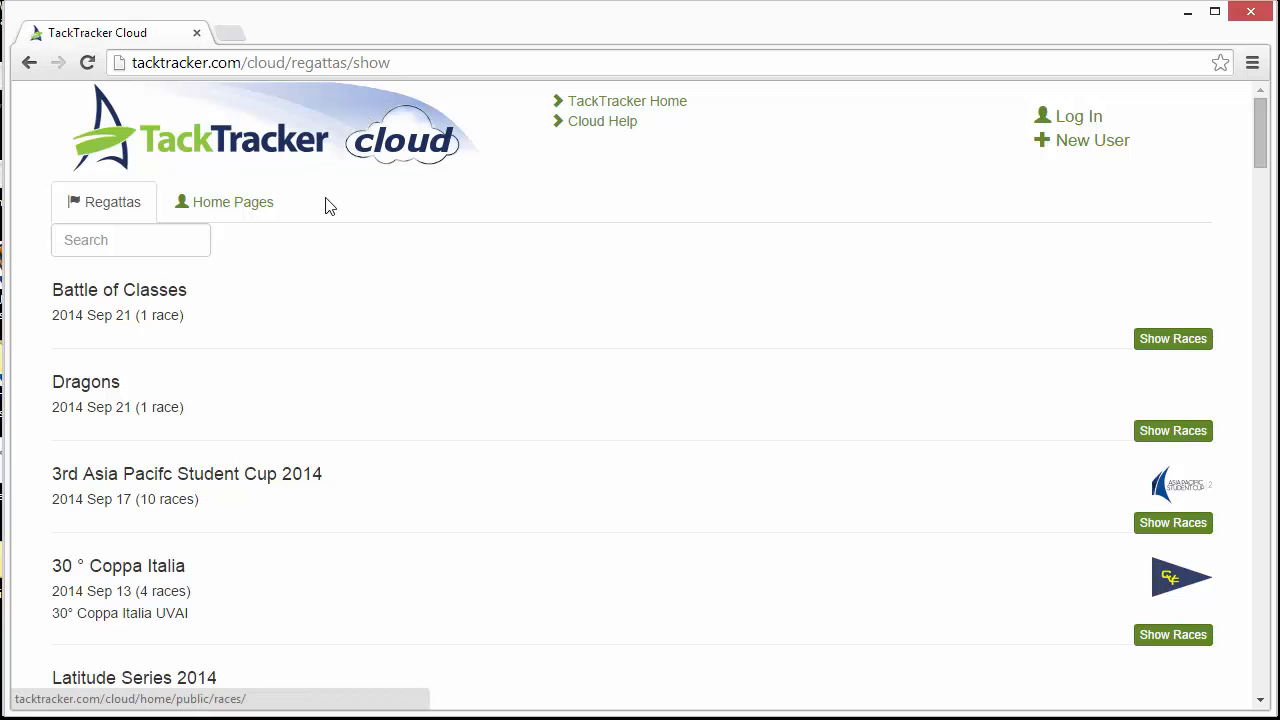
# Open the Demonstration Live Race for viewing from the latest races listed under the TackTracker Cloud home pages
pyautogui.click(233, 204)
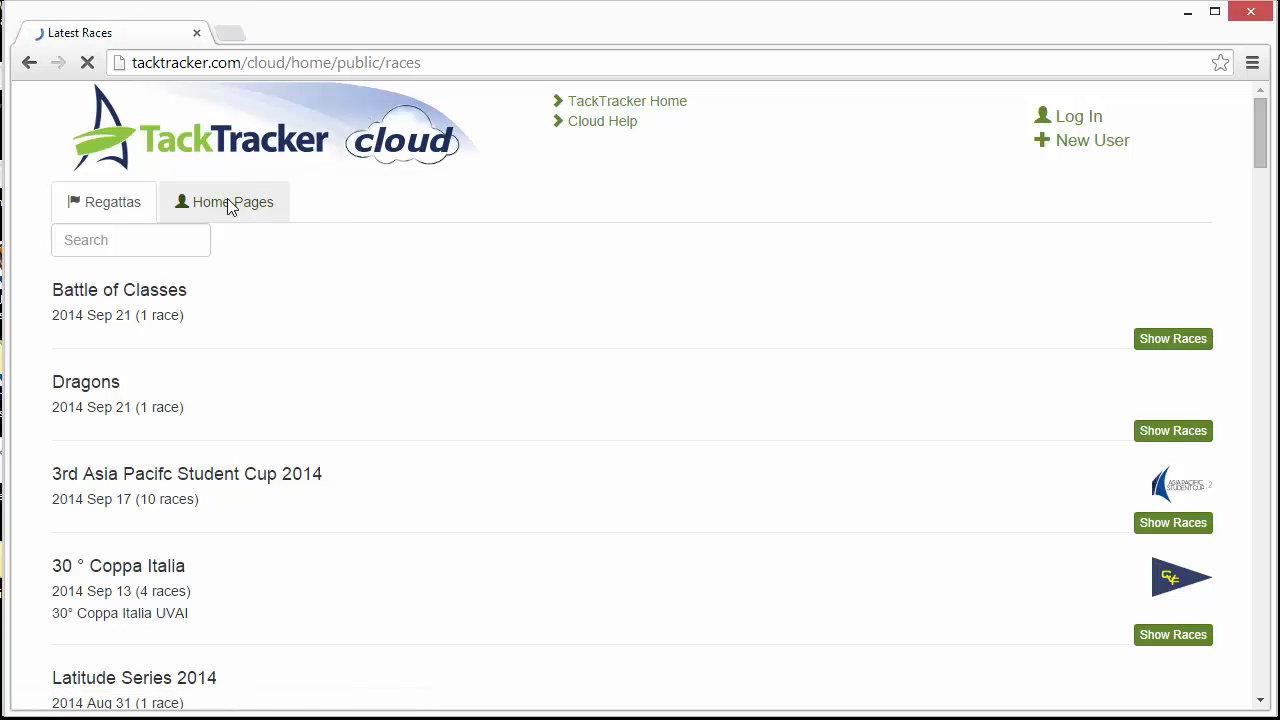
pyautogui.click(179, 240)
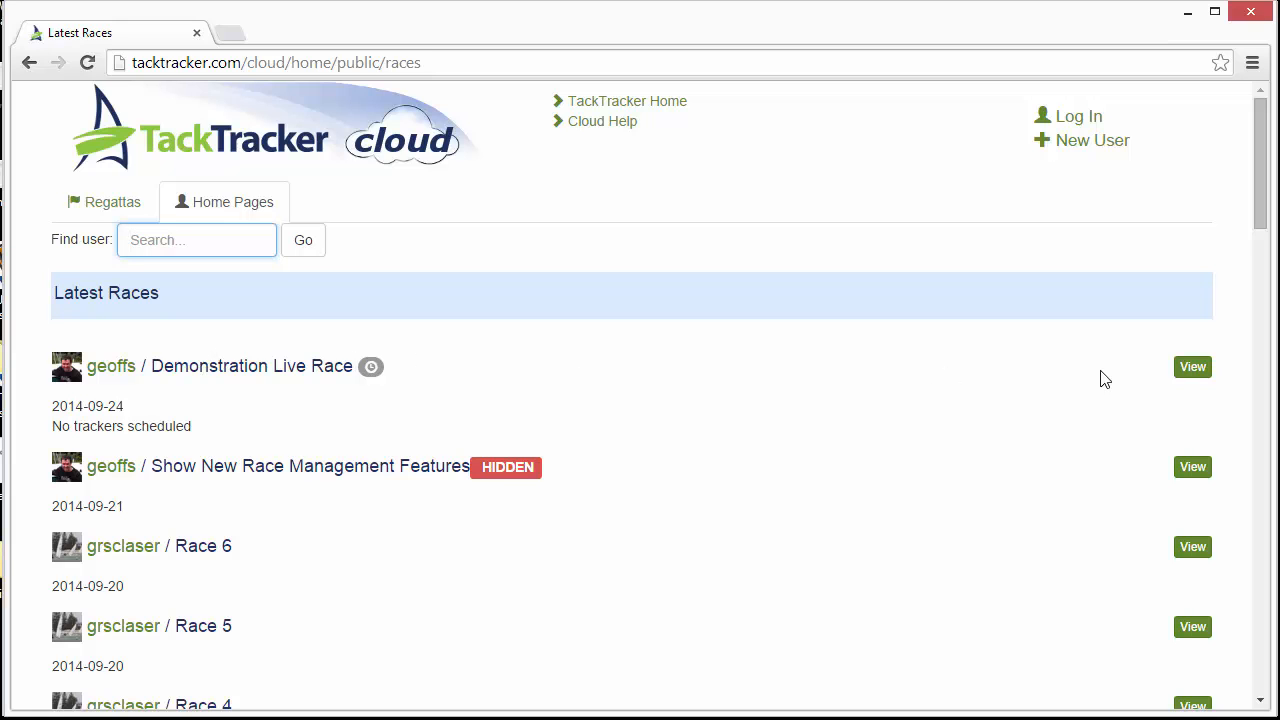
pyautogui.click(1190, 367)
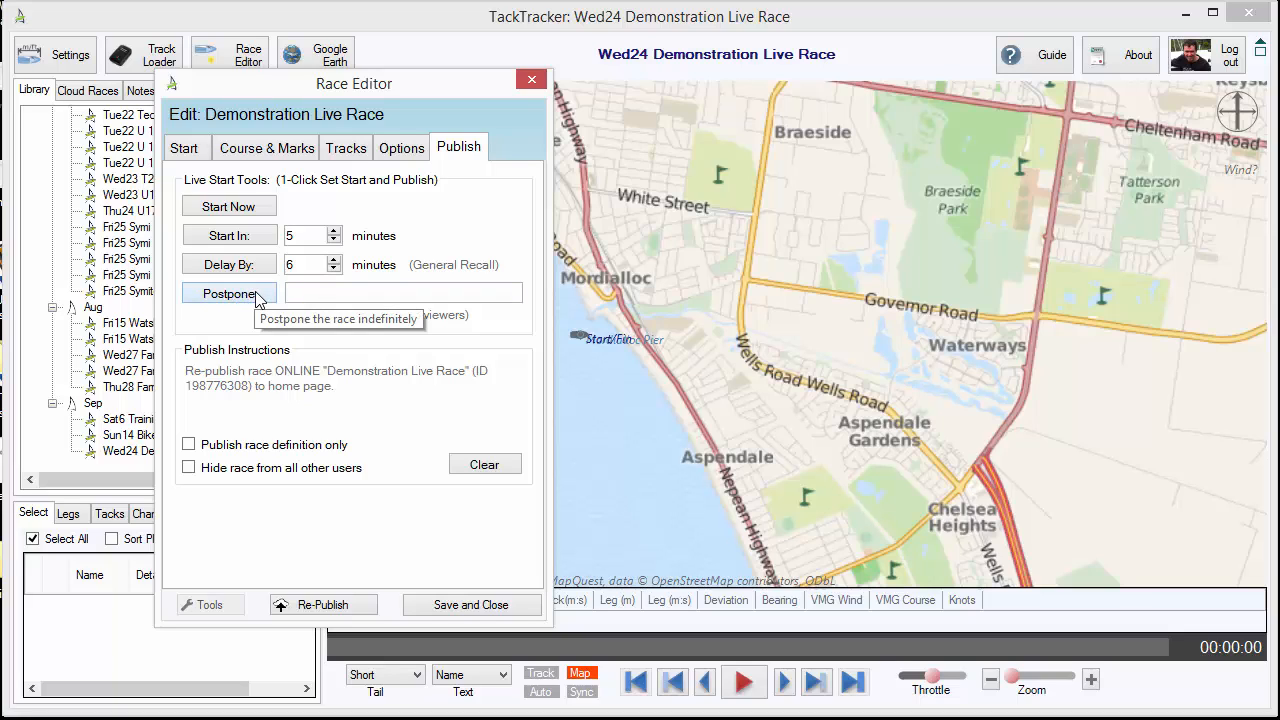
# Postpone the race indefinitely with the viewer message "Postponing due to lack of wind" and publish the postponement
pyautogui.click(319, 294)
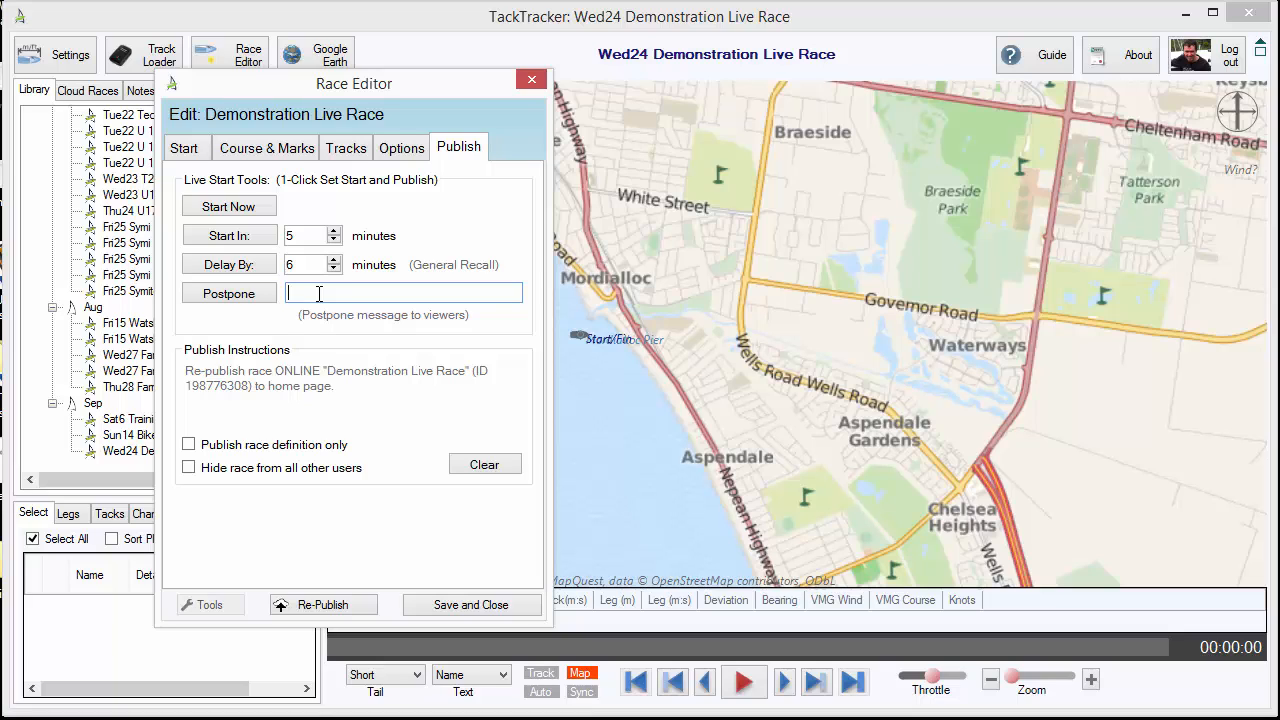
pyautogui.write('Postponinbg')
pyautogui.press('BackSpace')
pyautogui.press('BackSpace')
pyautogui.press('BackSpace')
pyautogui.write('g due to lack of wind')
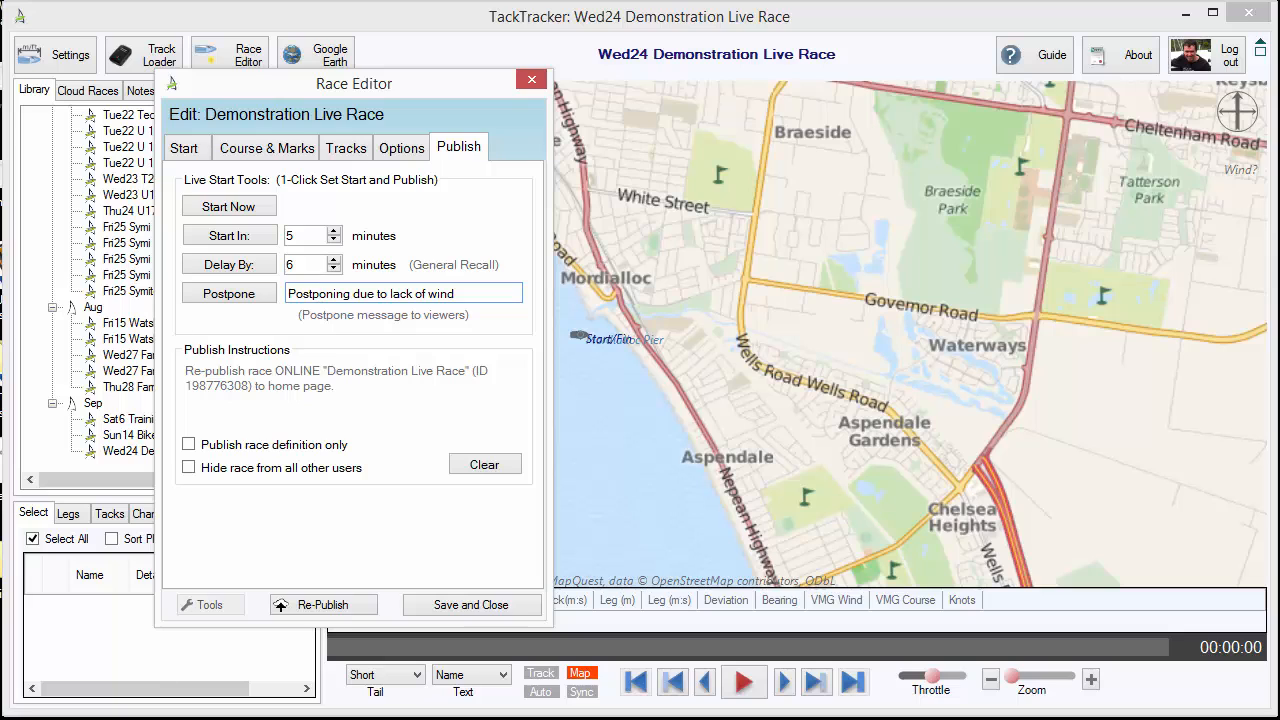
pyautogui.click(244, 294)
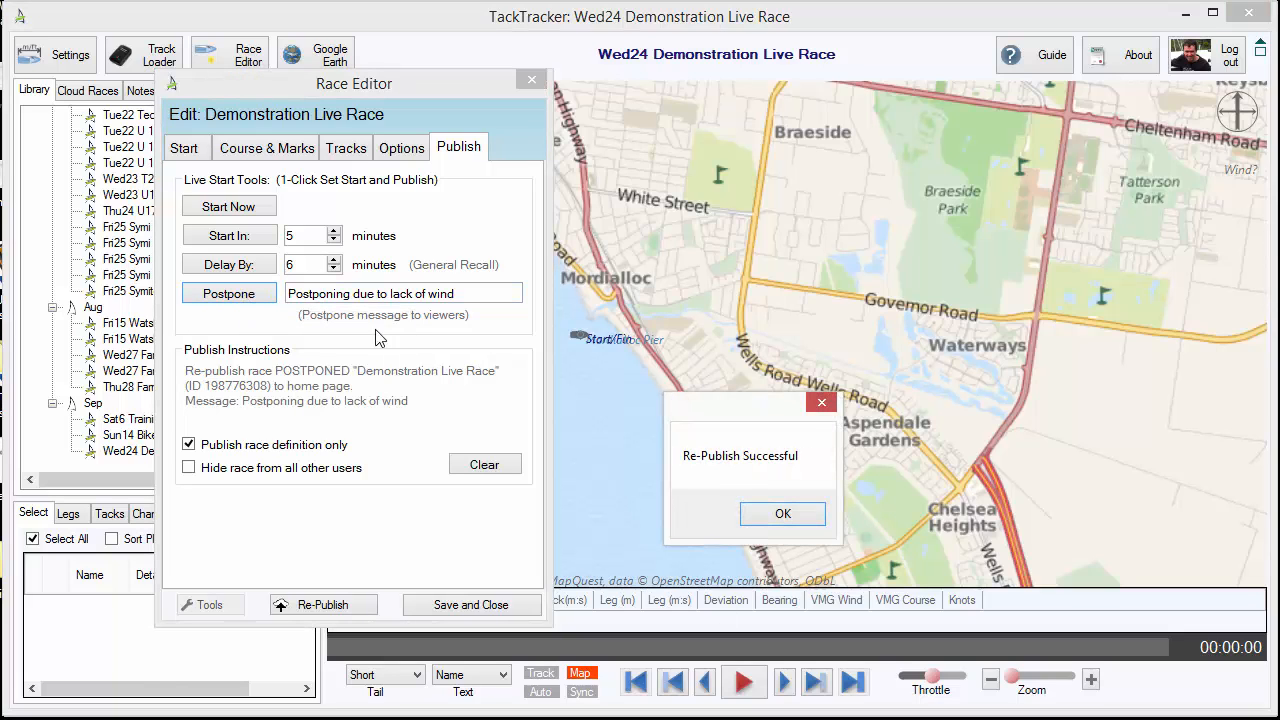
pyautogui.click(783, 514)
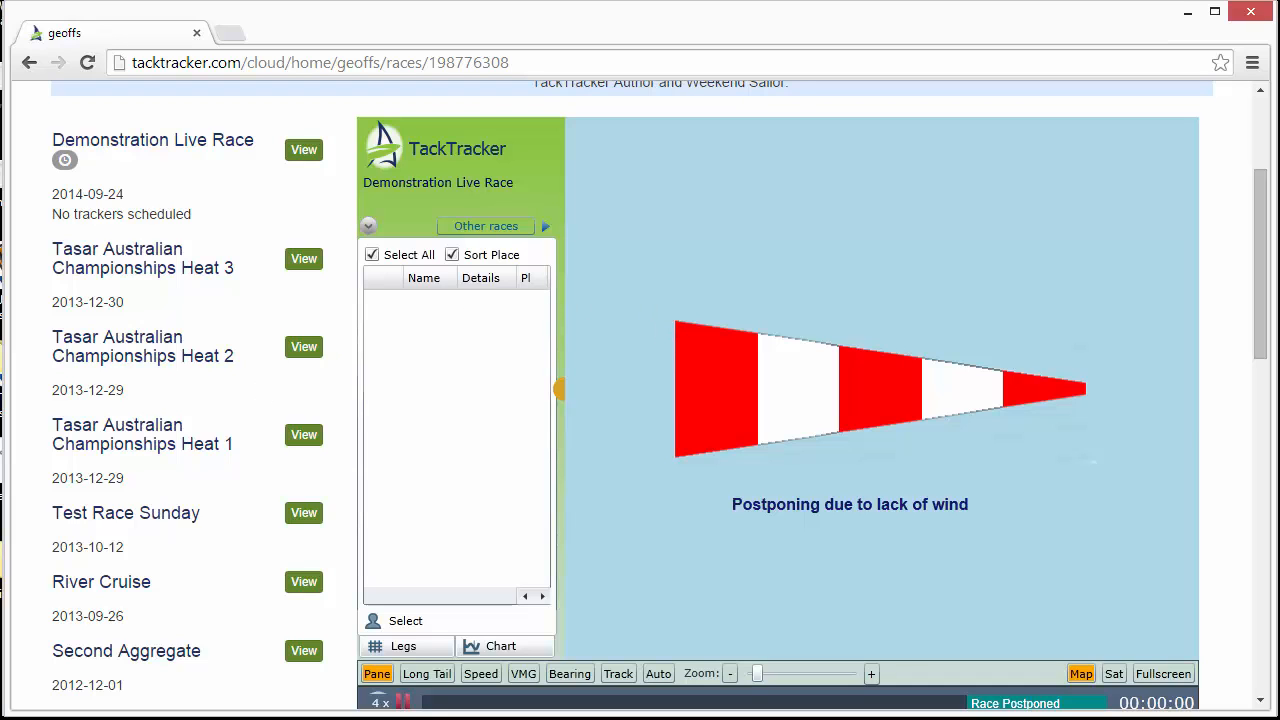
# Return to the Race Editor and re-publish the postponement with the message "Postponment should be lifted in 10 mins"
pyautogui.click(0, 339)
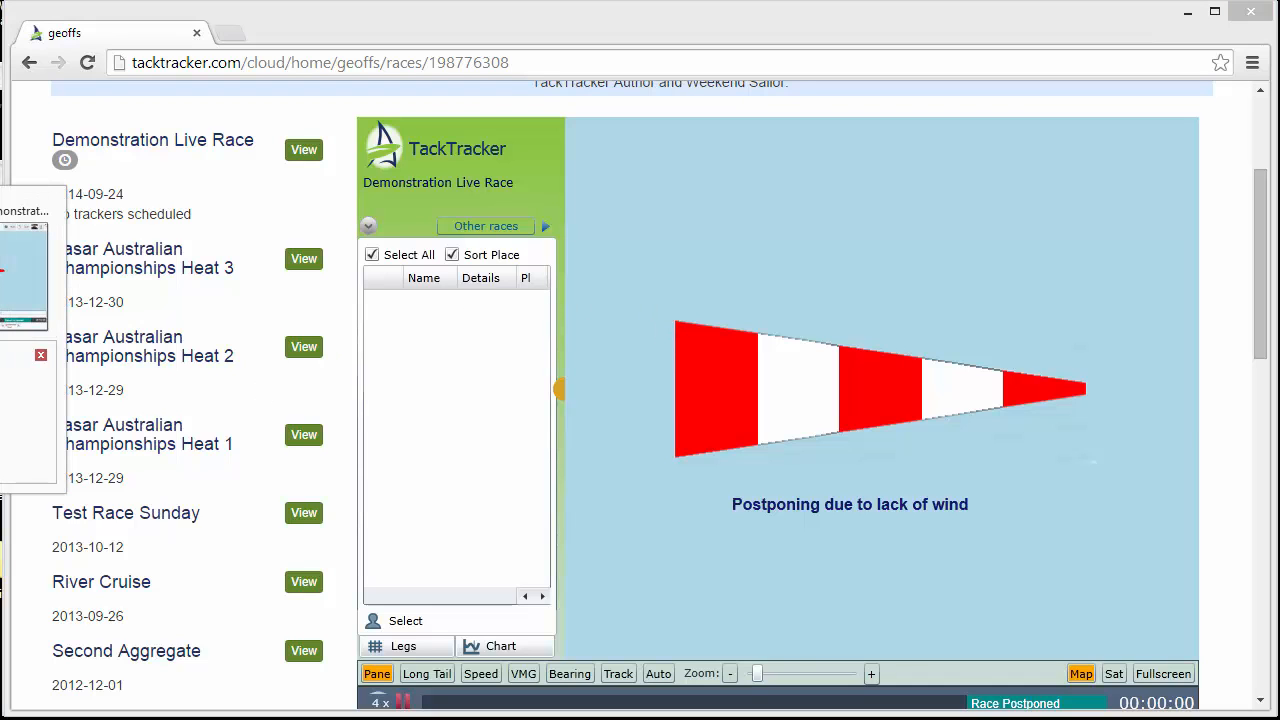
pyautogui.click(22, 420)
pyautogui.moveTo(464, 293); pyautogui.dragTo(288, 293)
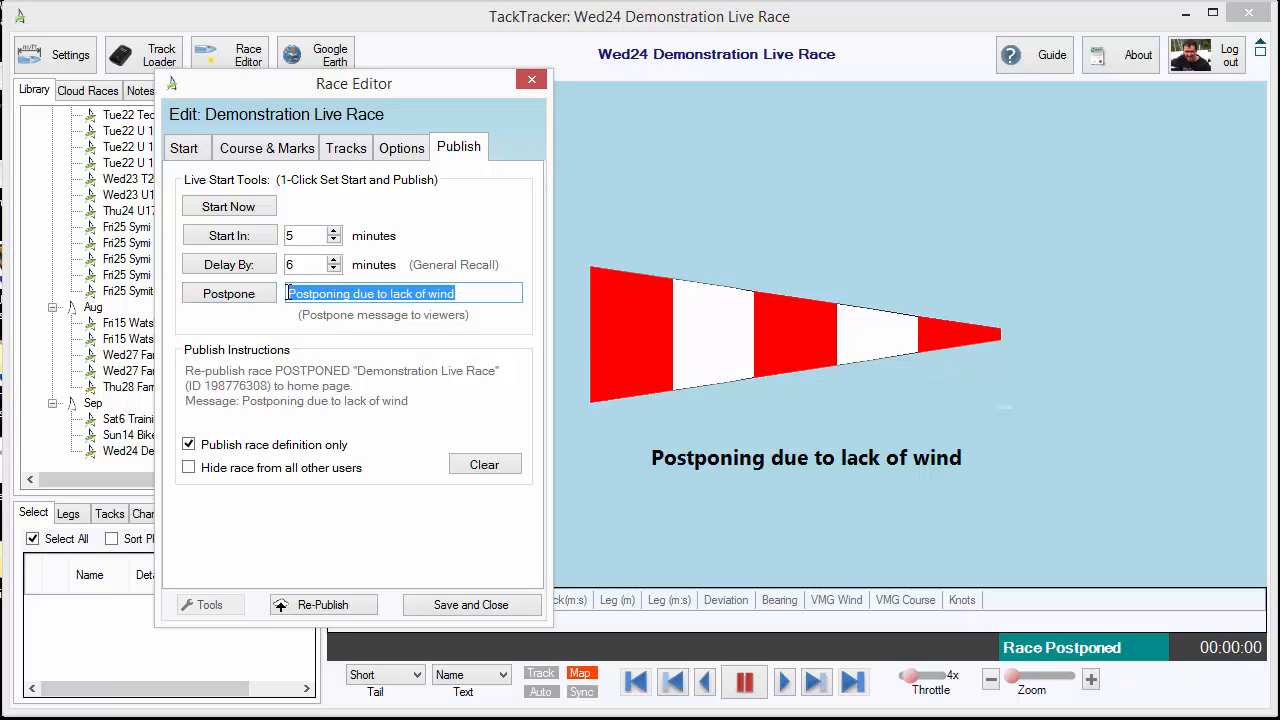
pyautogui.write('Postponene')
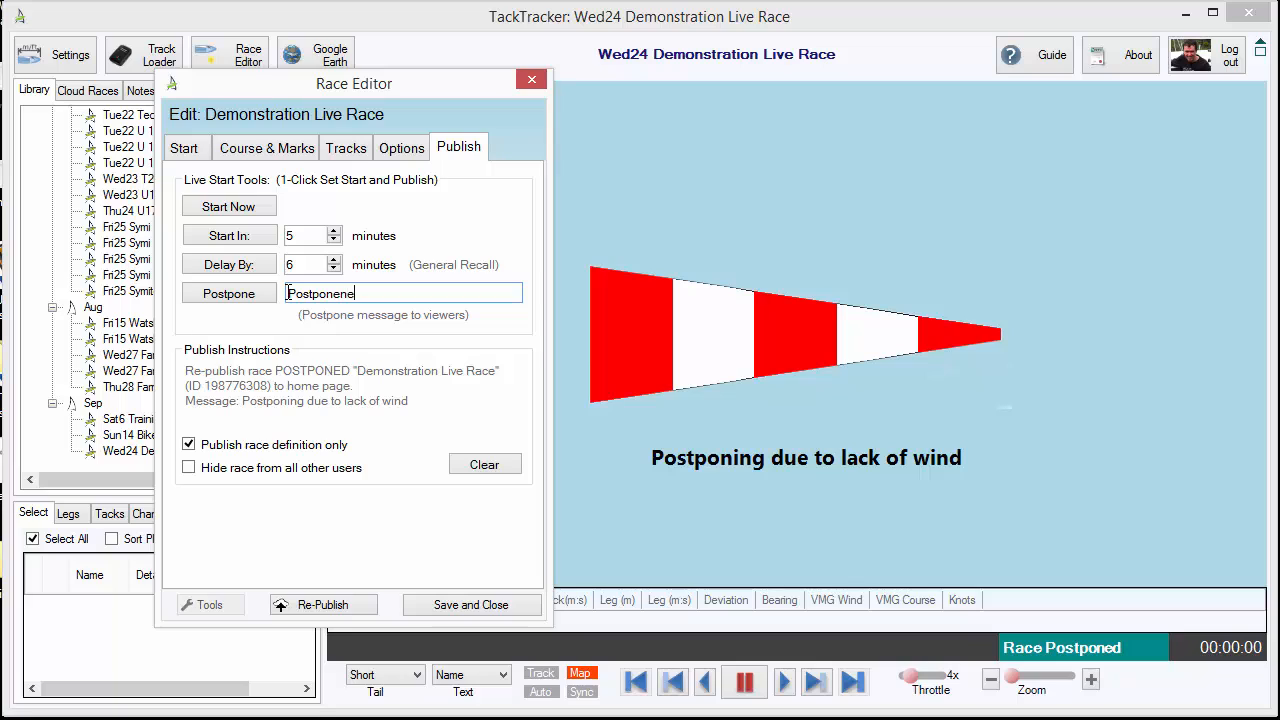
pyautogui.press('BackSpace')
pyautogui.press('BackSpace')
pyautogui.press('BackSpace')
pyautogui.write('ment shoudl')
pyautogui.press('BackSpace')
pyautogui.press('BackSpace')
pyautogui.write('ld be lifted in 10 mins')
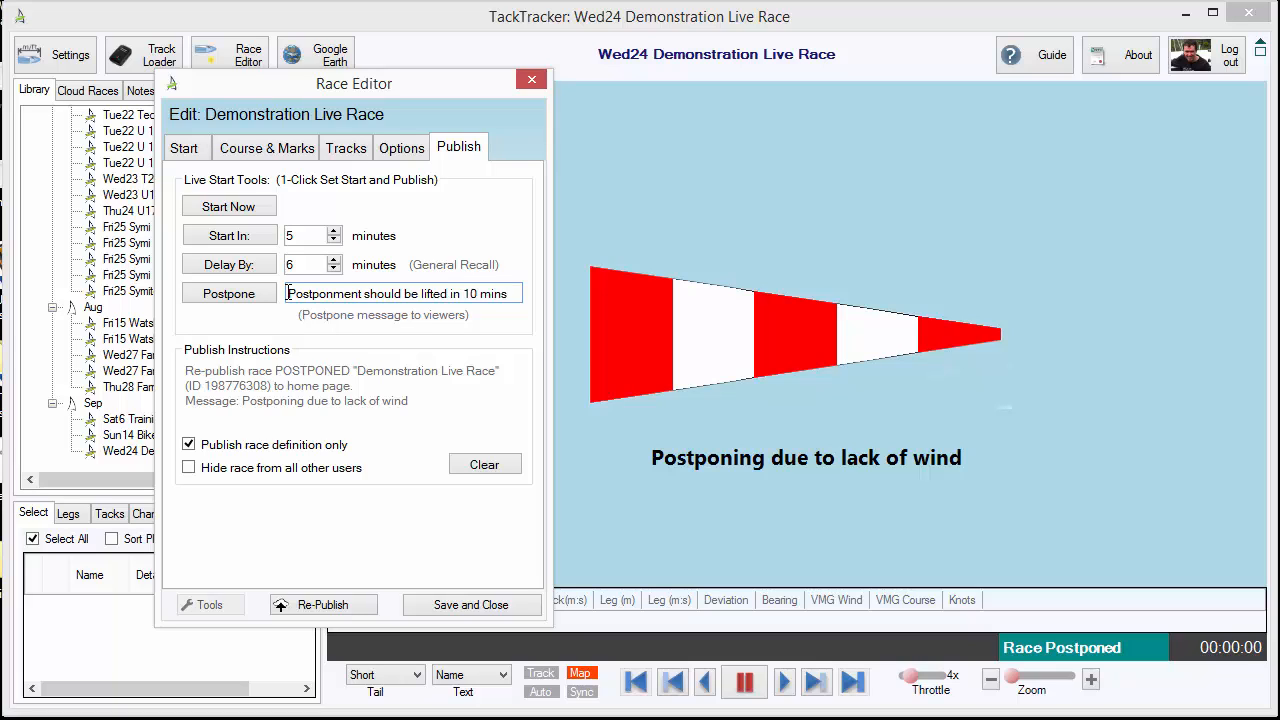
pyautogui.click(598, 294)
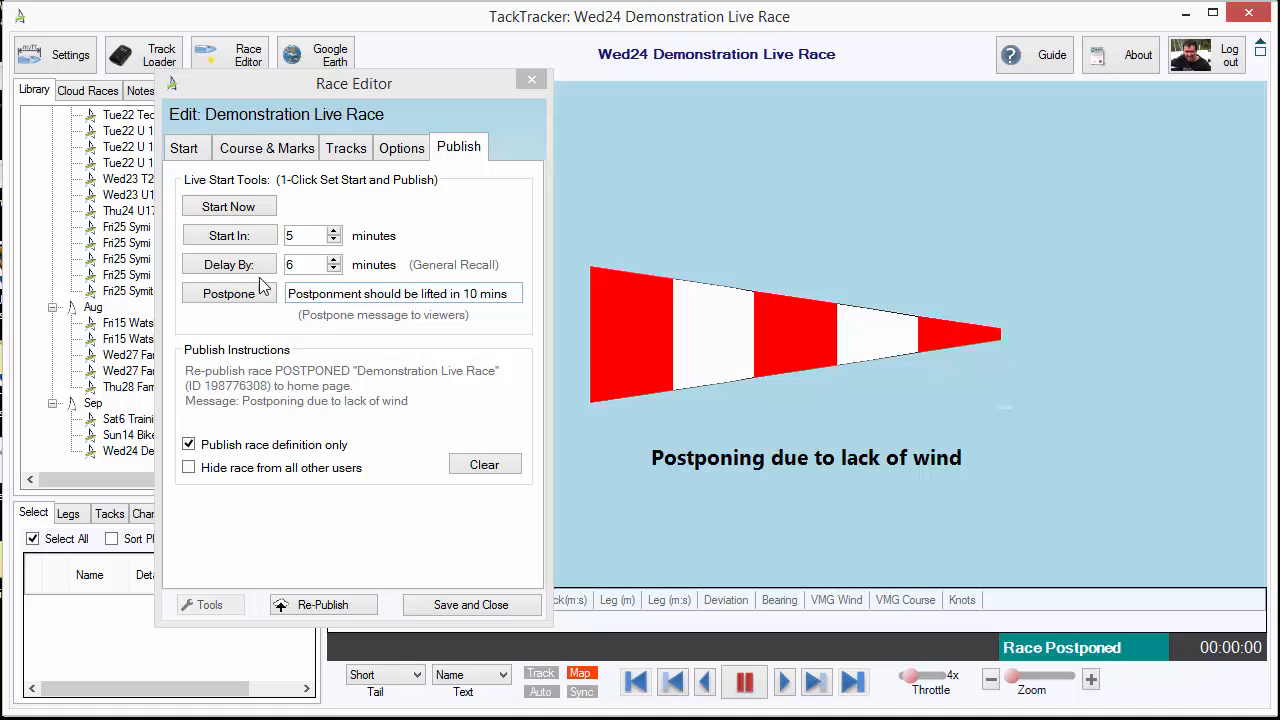
pyautogui.click(250, 293)
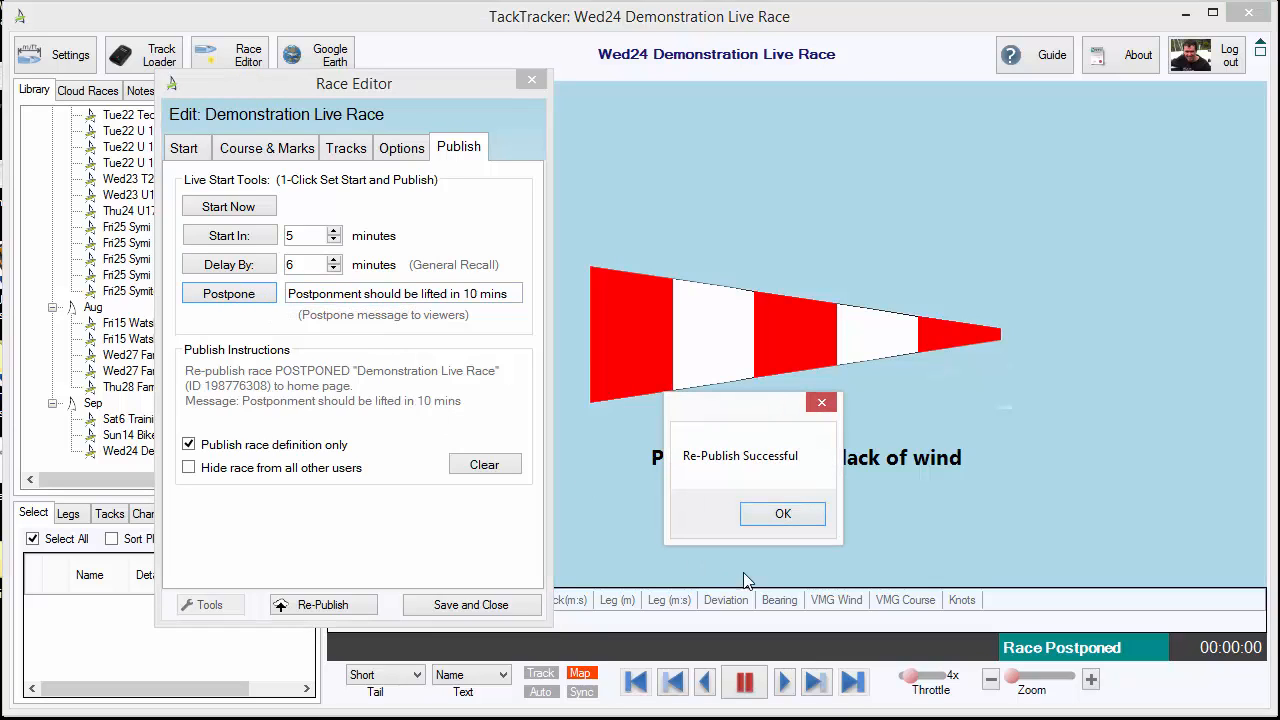
pyautogui.click(785, 515)
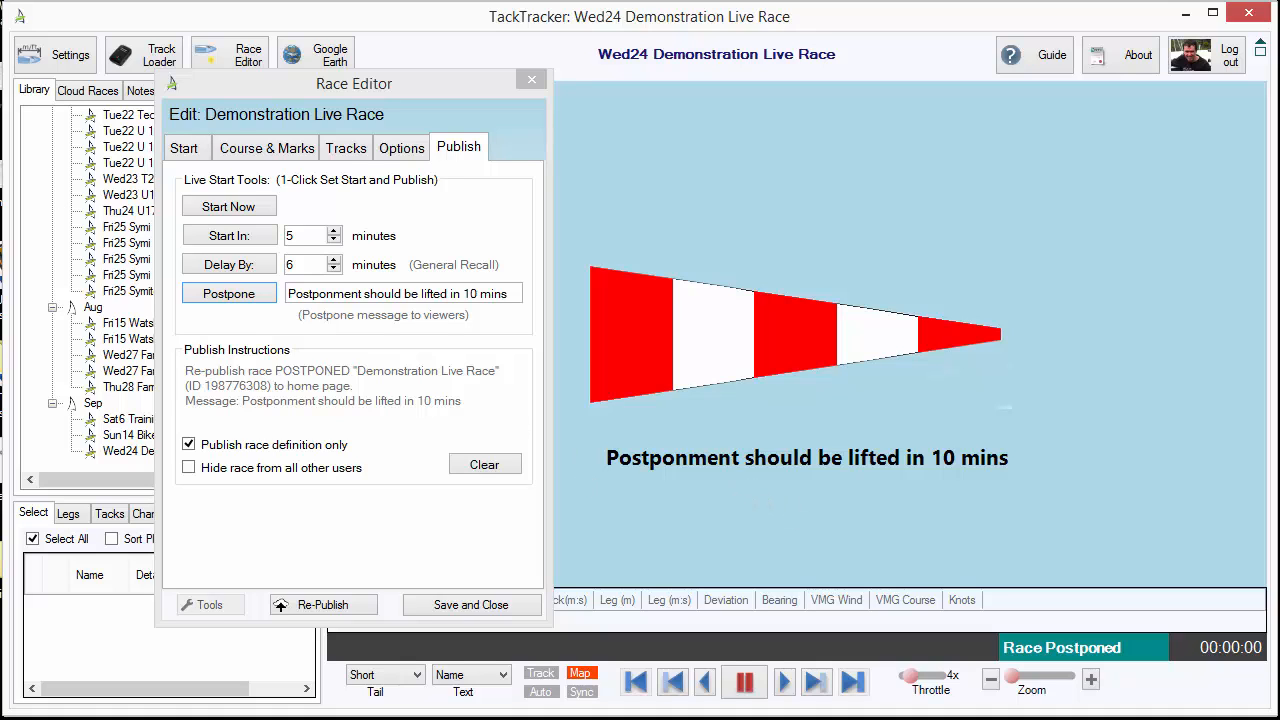
# Check the postponement message on the race's TackTracker Cloud page in the browser and return to the Race Editor
pyautogui.moveTo(0, 100)
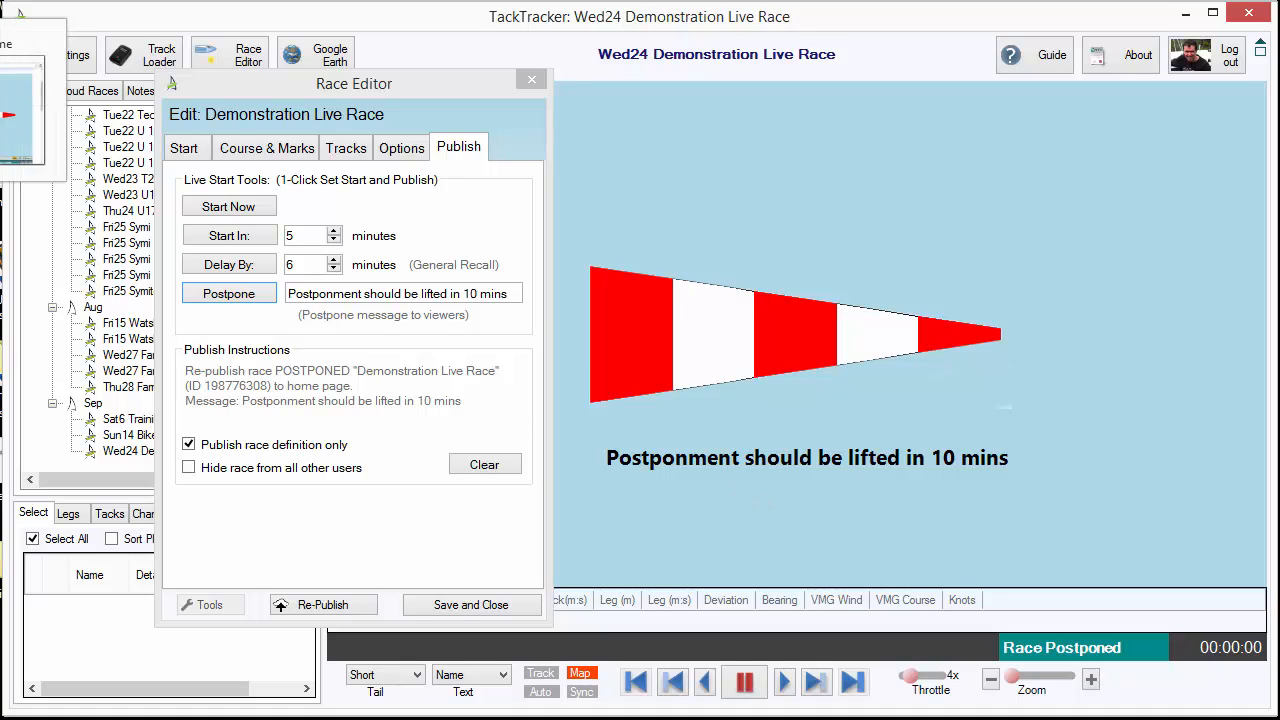
pyautogui.click(20, 12)
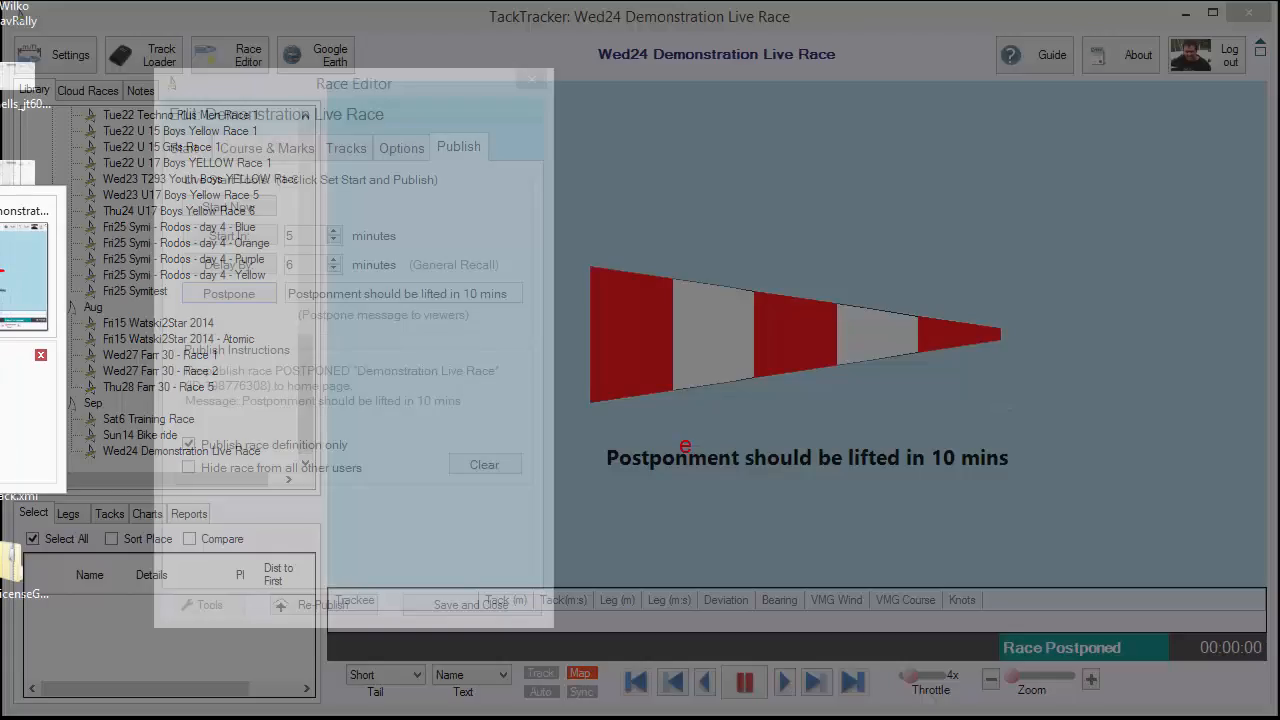
pyautogui.click(24, 412)
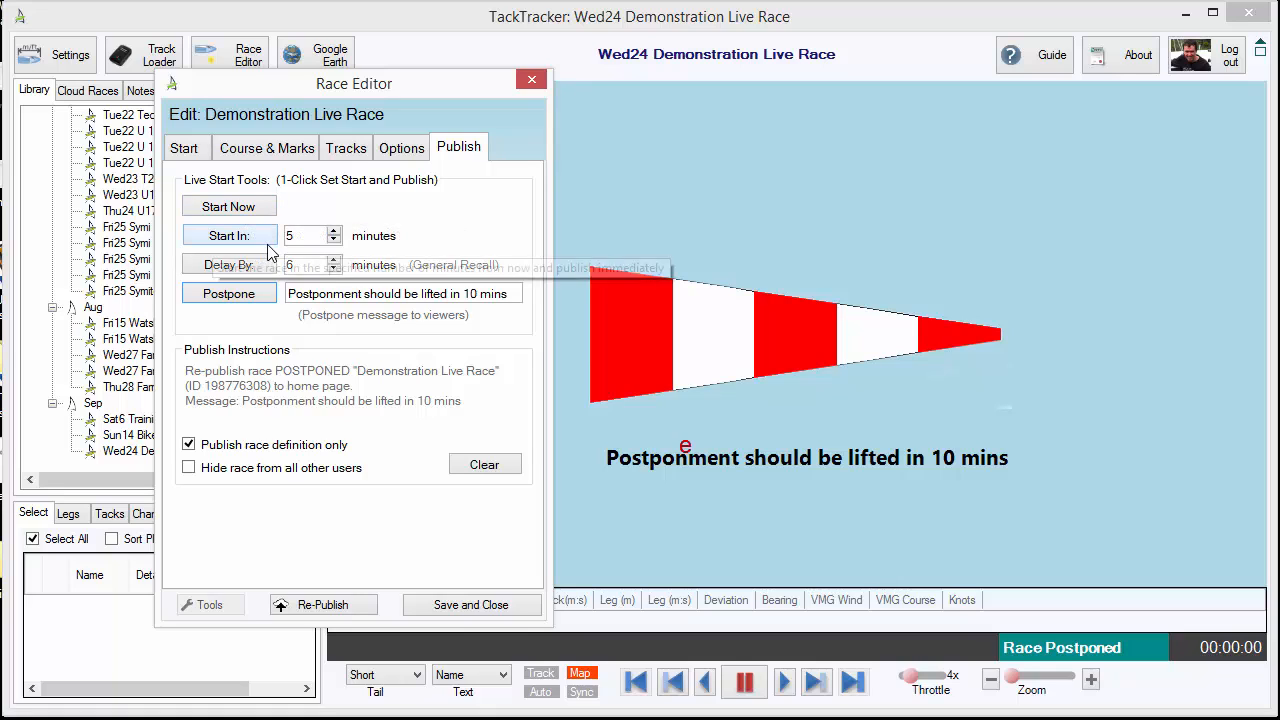
# Re-publish the race to start in 10 minutes from now, and delay its start by a further 6 minutes
pyautogui.doubleClick(289, 236)
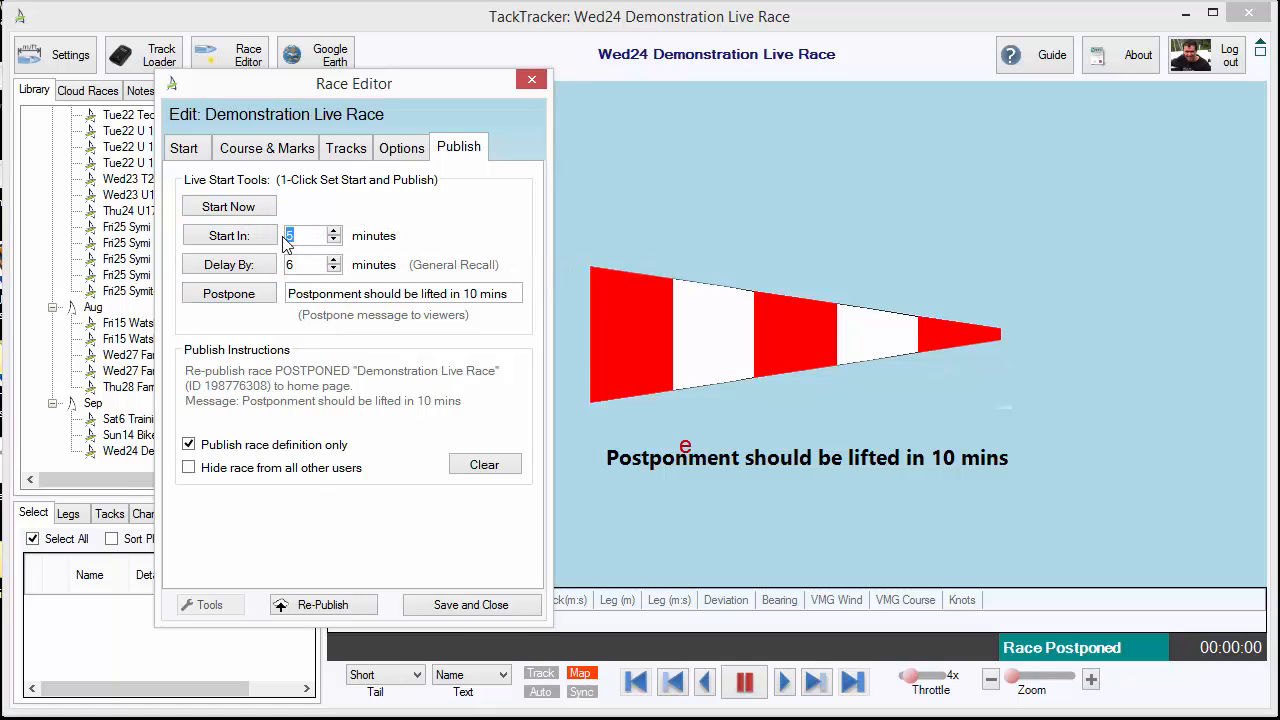
pyautogui.write('10')
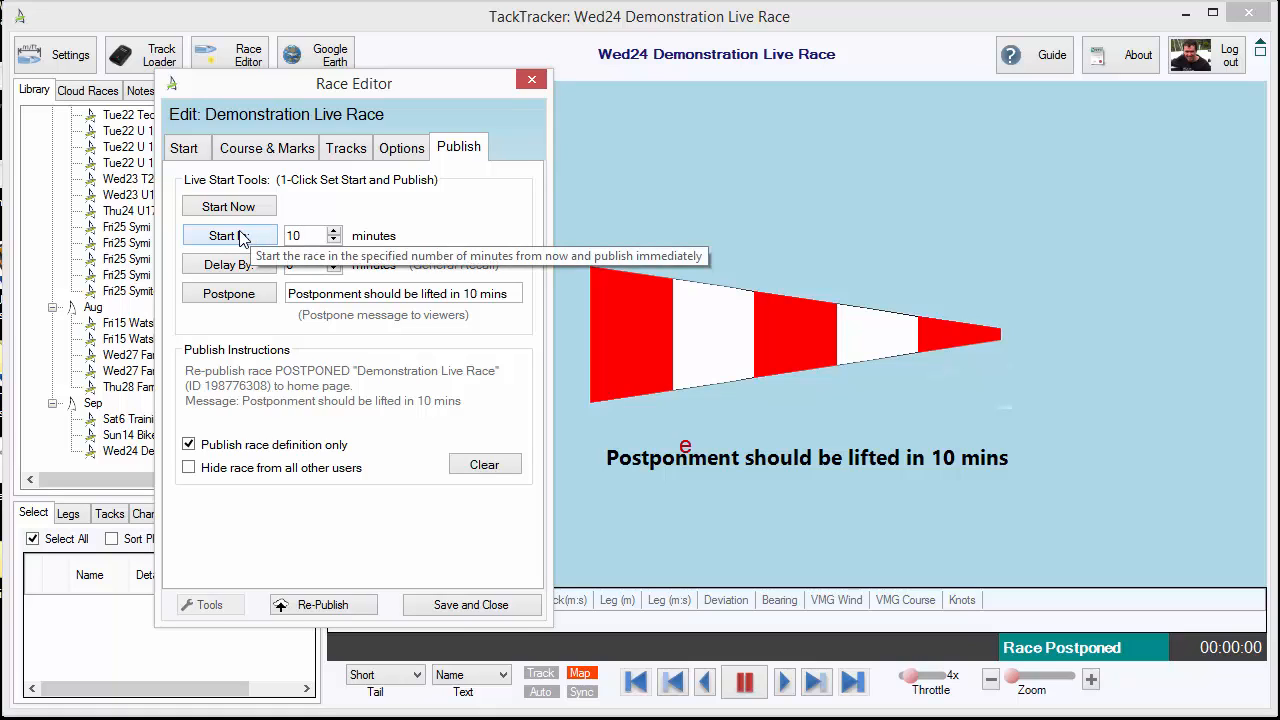
pyautogui.click(240, 236)
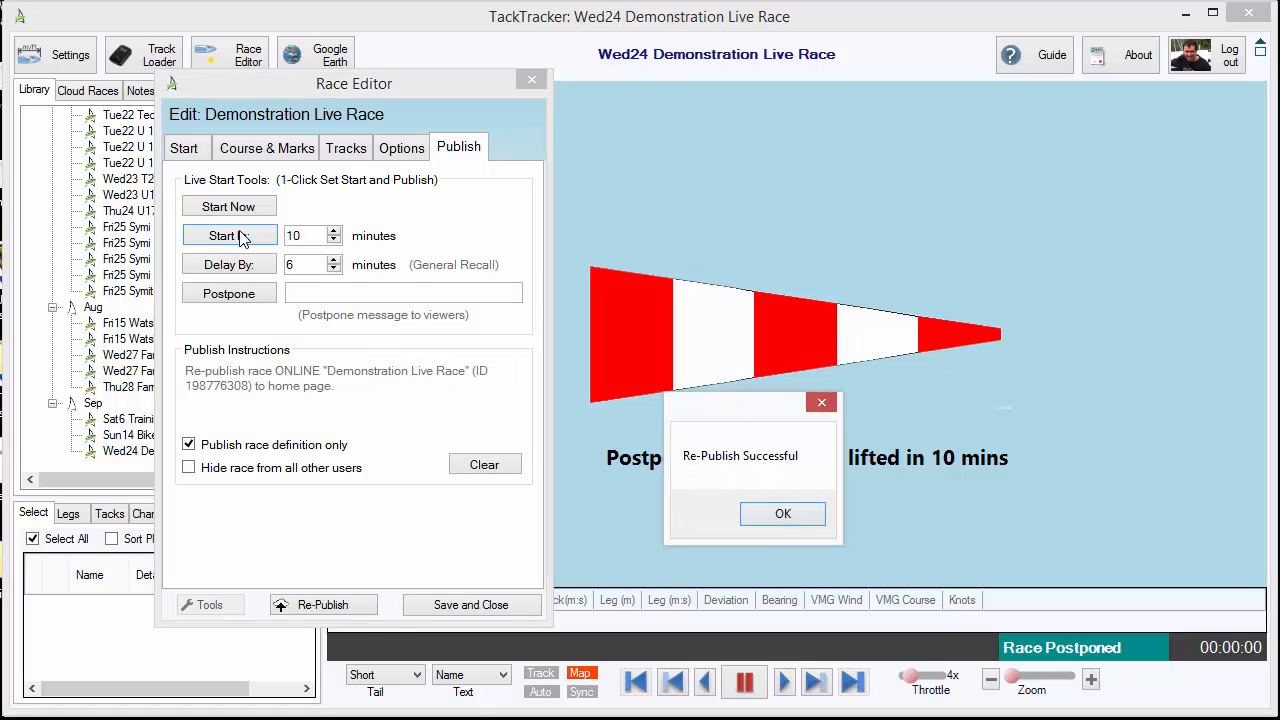
pyautogui.click(812, 518)
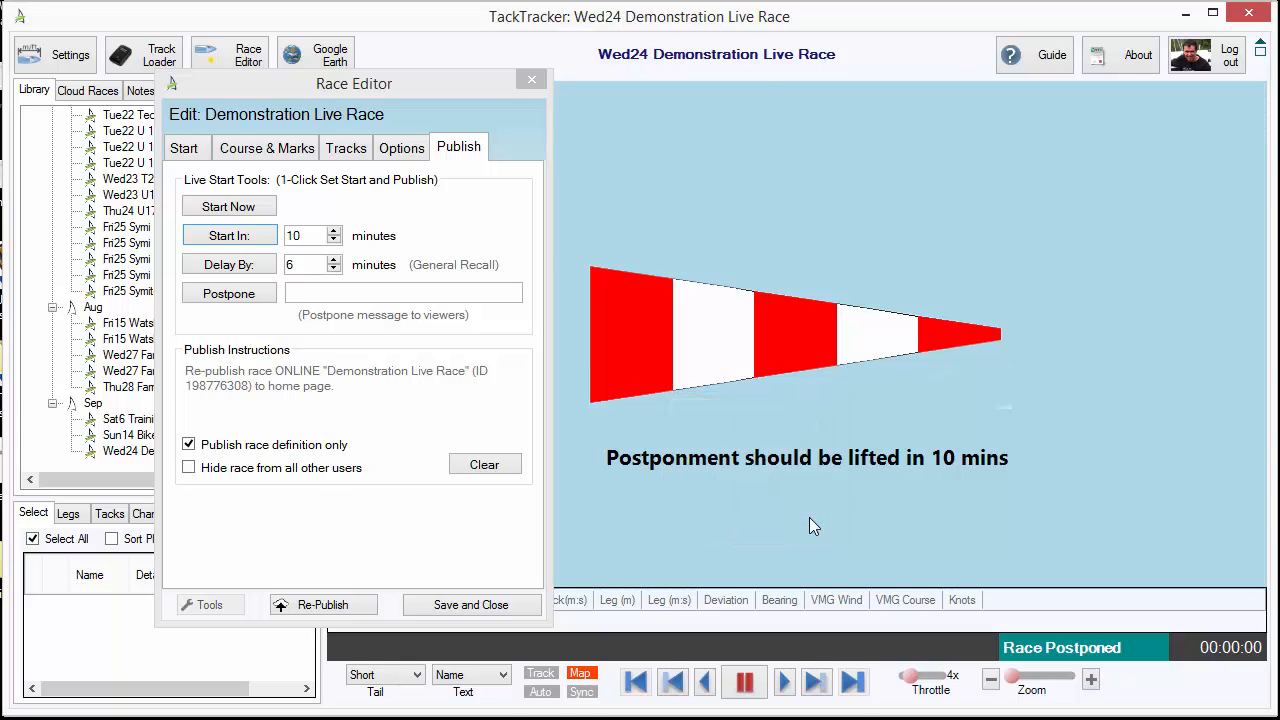
pyautogui.moveTo(809, 517); pyautogui.dragTo(785, 507)
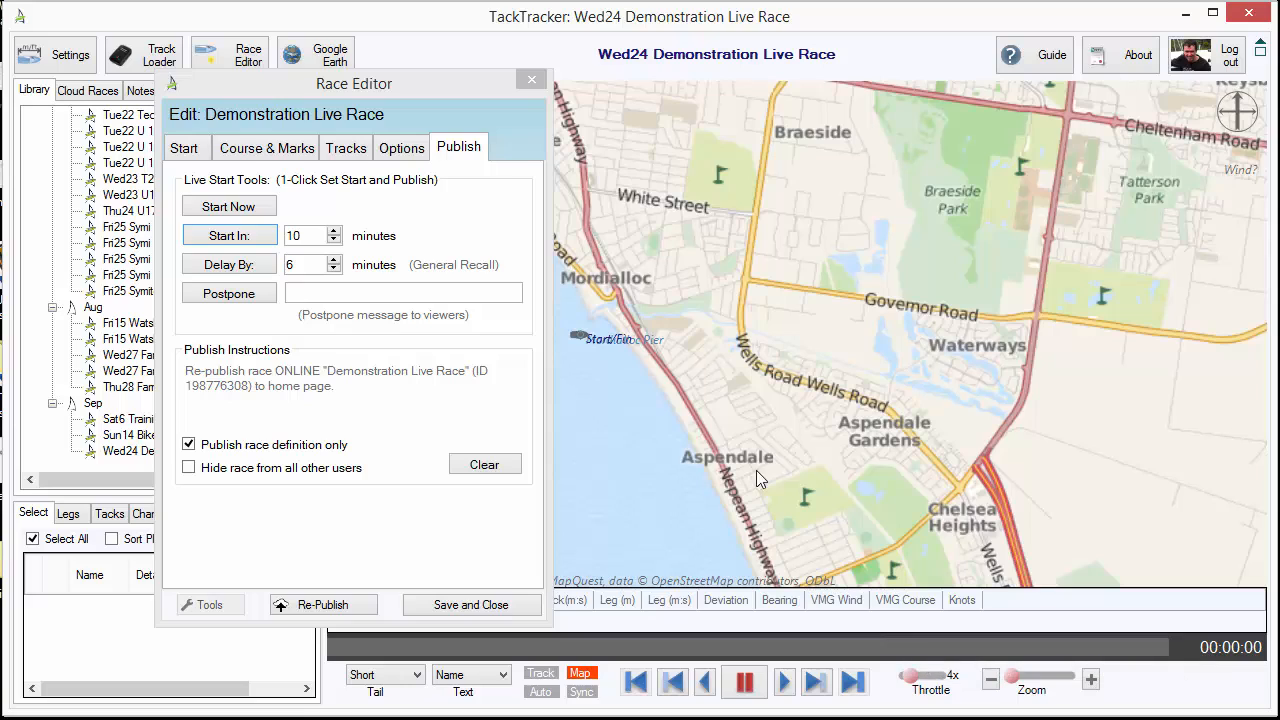
pyautogui.click(218, 266)
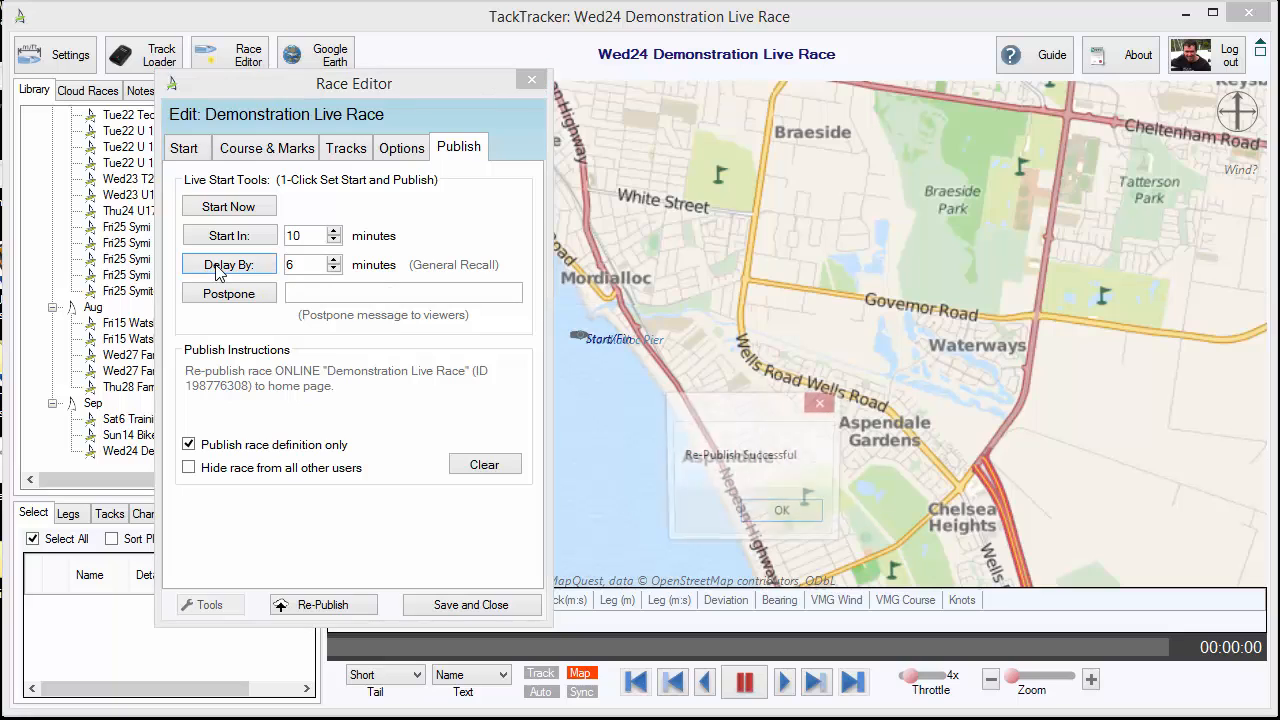
pyautogui.click(789, 516)
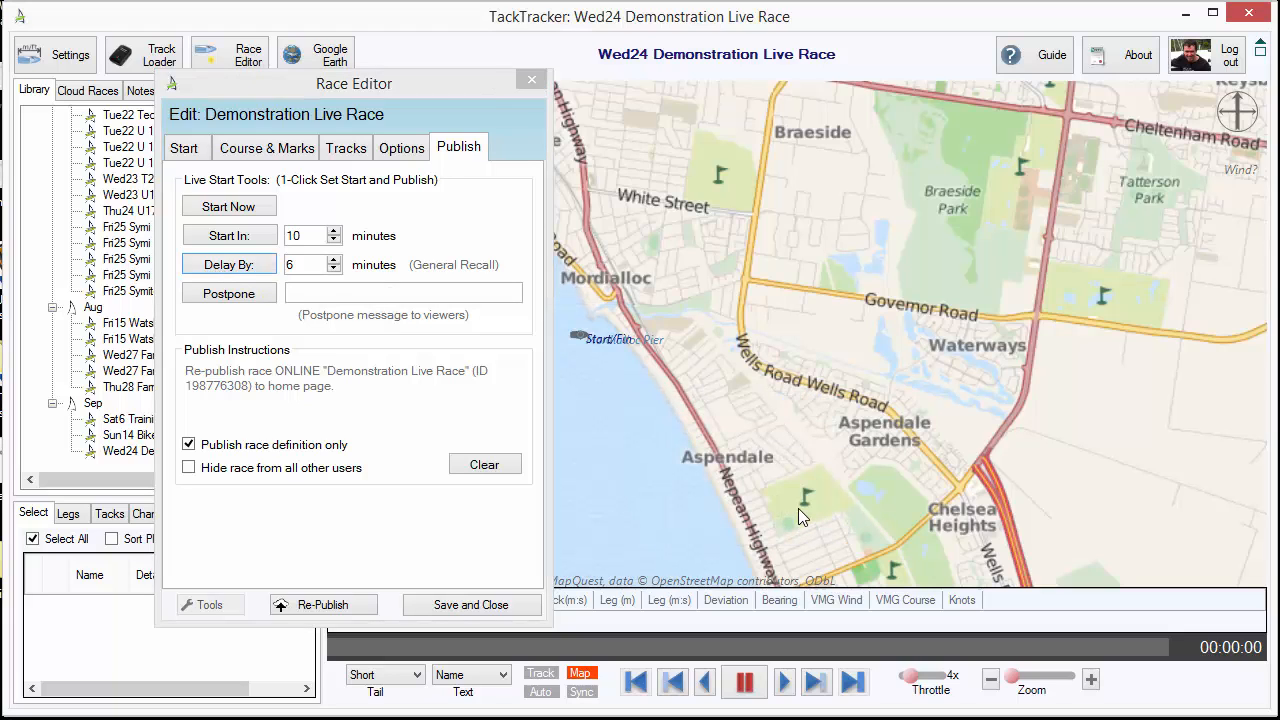